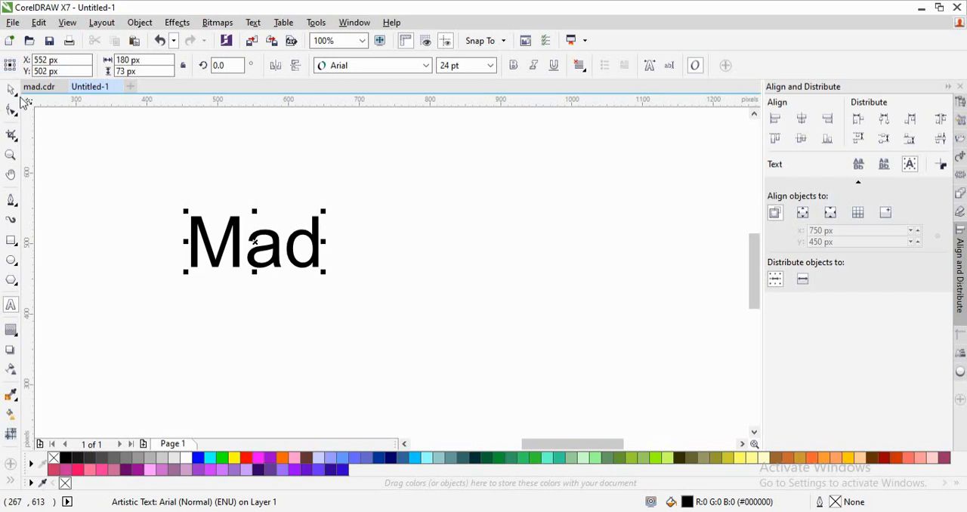
# - Set the Mad text in the Andallan Demo font and enlarge it proportionally to about 60 pt near the middle of the view
pyautogui.click(11, 89)
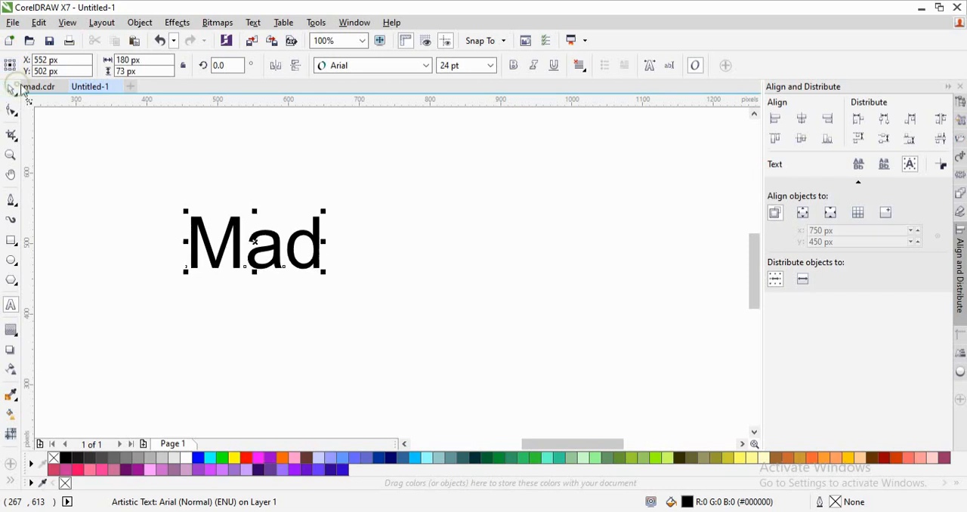
pyautogui.click(425, 64)
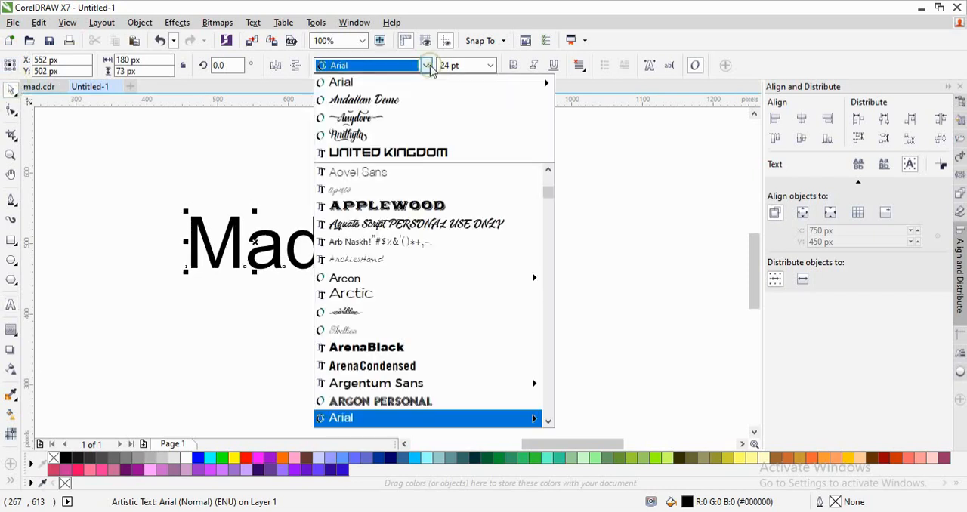
pyautogui.click(414, 103)
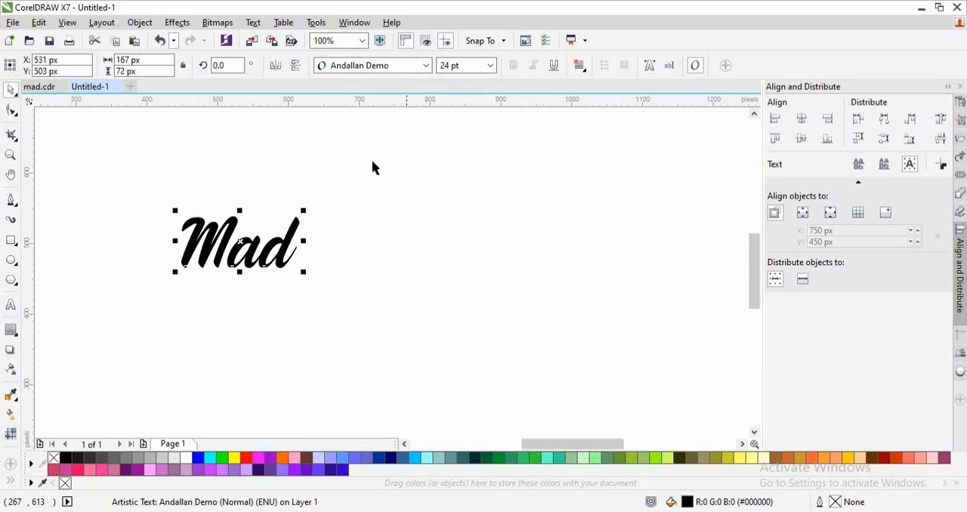
pyautogui.moveTo(302, 271); pyautogui.dragTo(481, 348)
pyautogui.moveTo(442, 297); pyautogui.dragTo(487, 280)
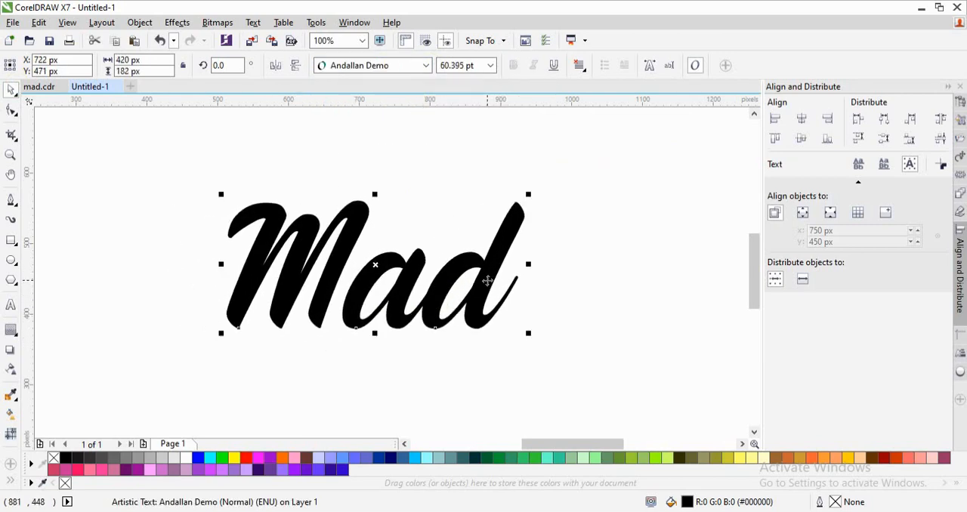
# - Break the Mad text apart into separate letters and convert the letter M to curves
pyautogui.hotkey('ctrl', 'k')
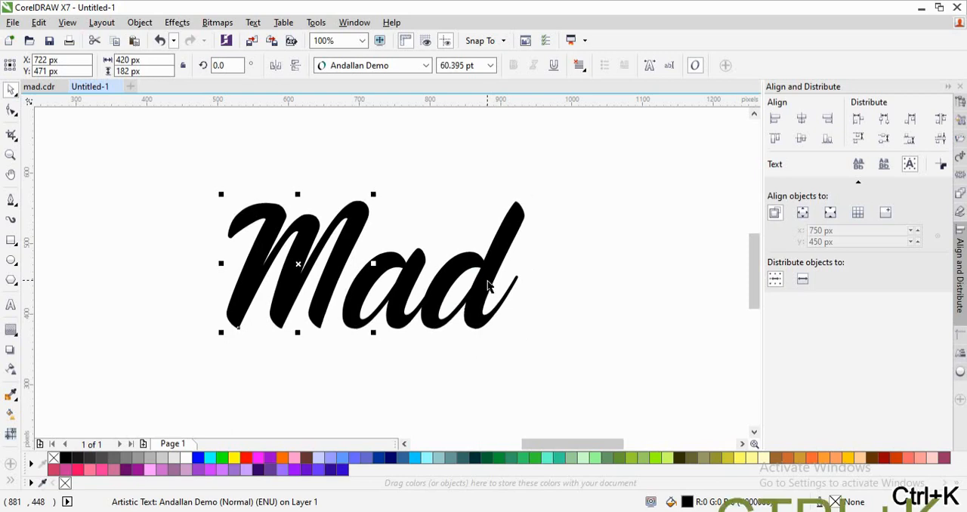
pyautogui.click(577, 269)
pyautogui.click(315, 299)
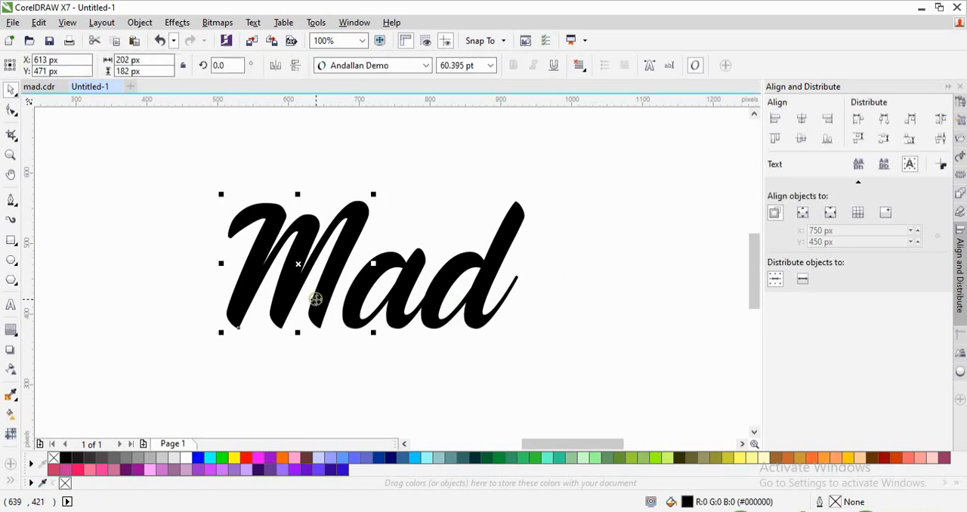
pyautogui.hotkey('ctrl', 'q')
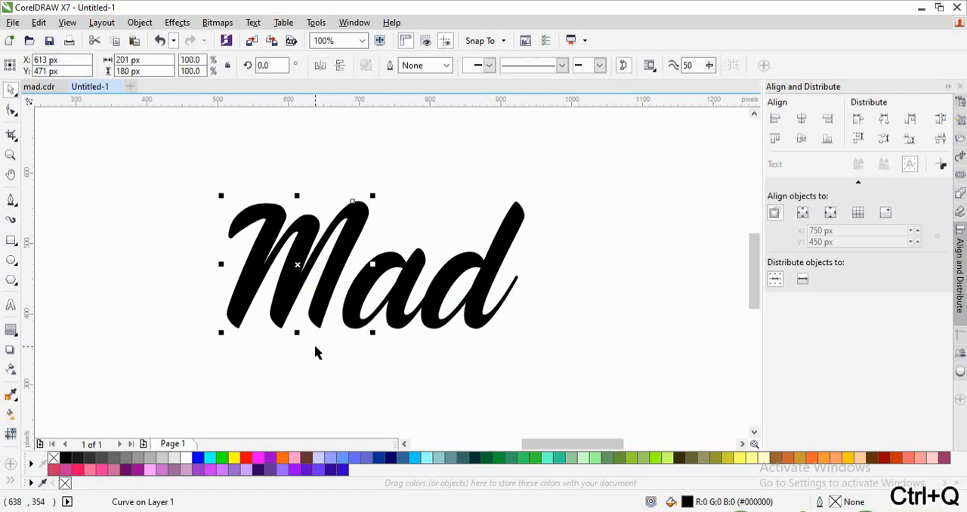
pyautogui.click(315, 353)
# - Draw a closed curved swash with the Pen tool from the M's last leg, sweeping under the letters, about 274 px wide and 116 px high
pyautogui.click(12, 199)
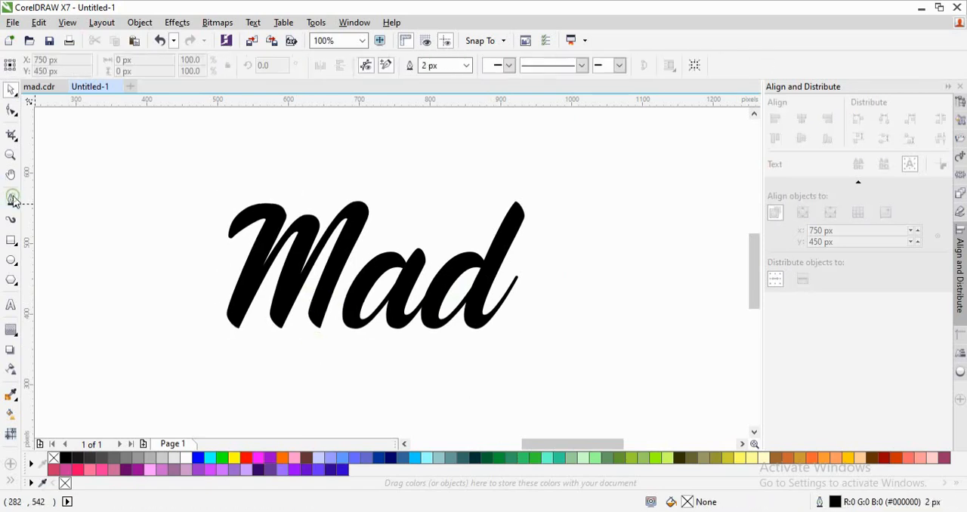
pyautogui.click(311, 303)
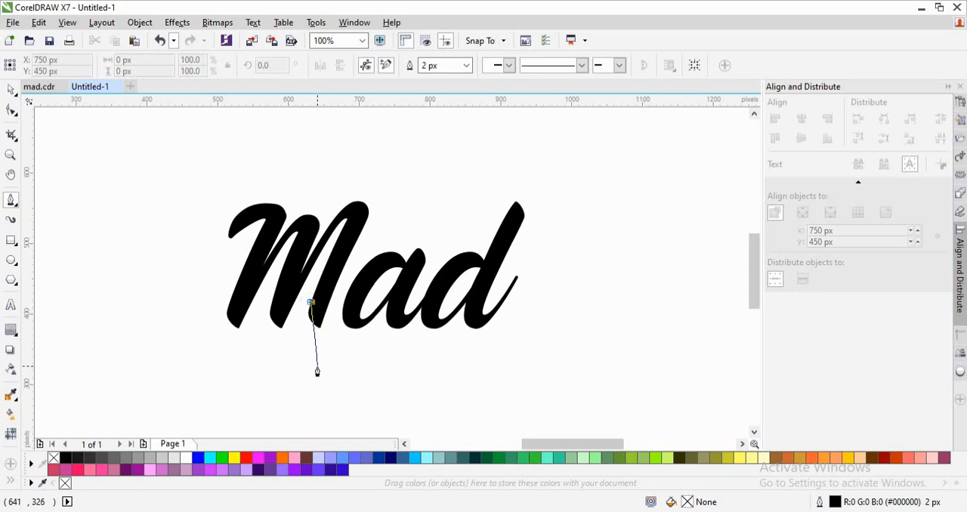
pyautogui.moveTo(317, 371); pyautogui.dragTo(343, 382)
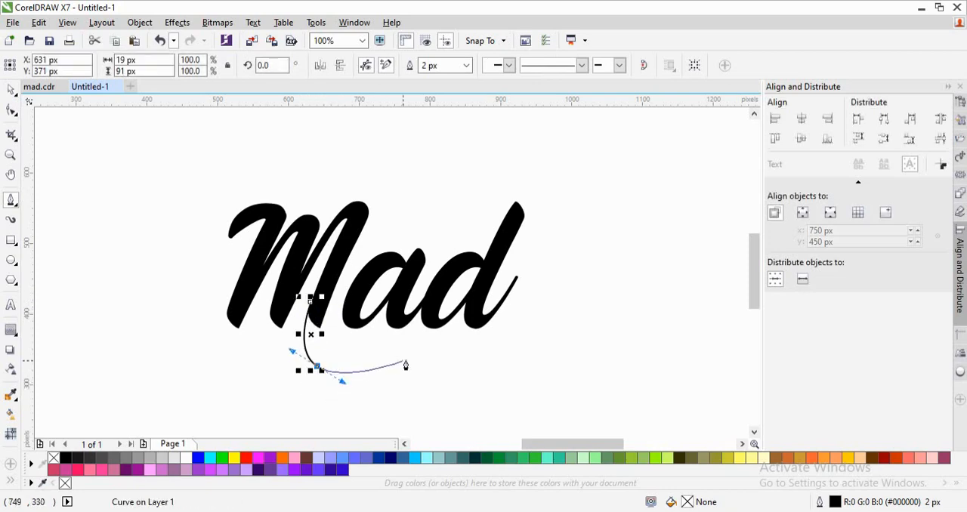
pyautogui.moveTo(440, 366); pyautogui.dragTo(494, 356)
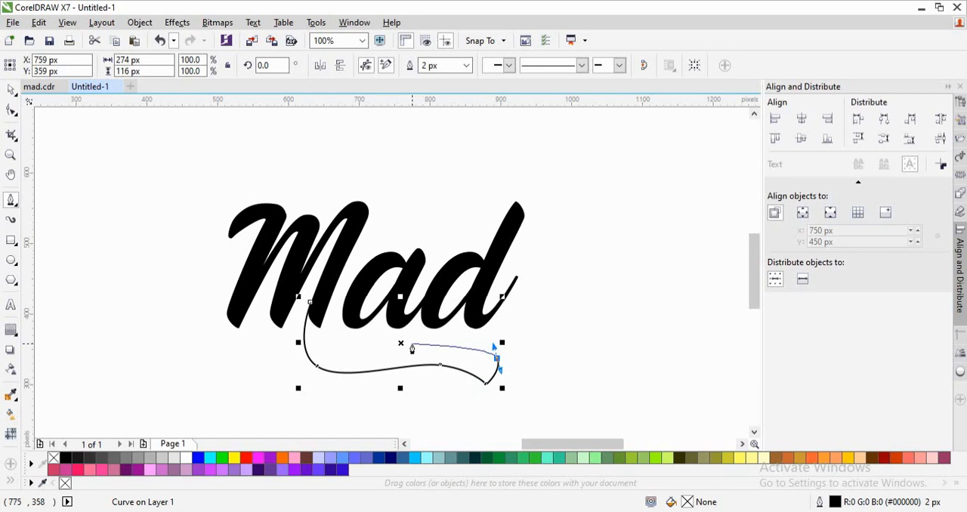
pyautogui.moveTo(379, 352); pyautogui.dragTo(335, 366)
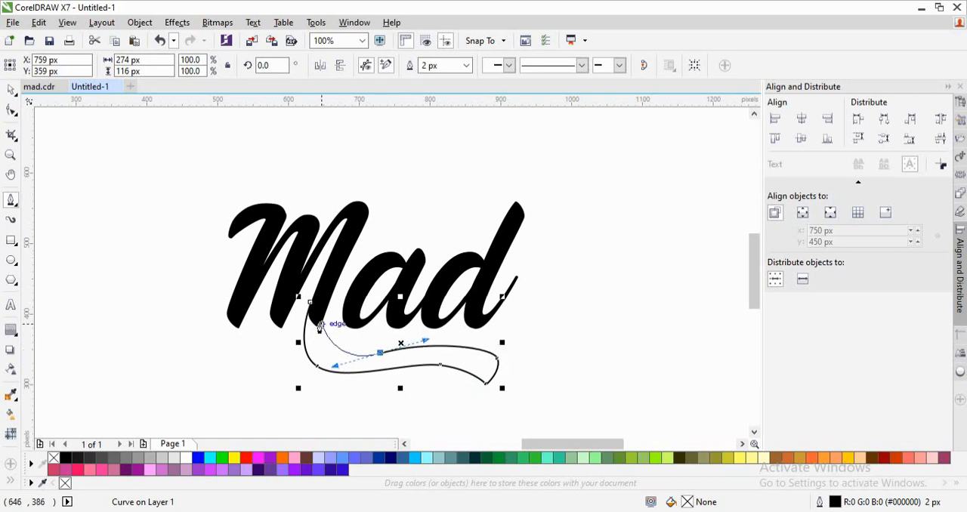
pyautogui.moveTo(318, 326); pyautogui.dragTo(320, 303)
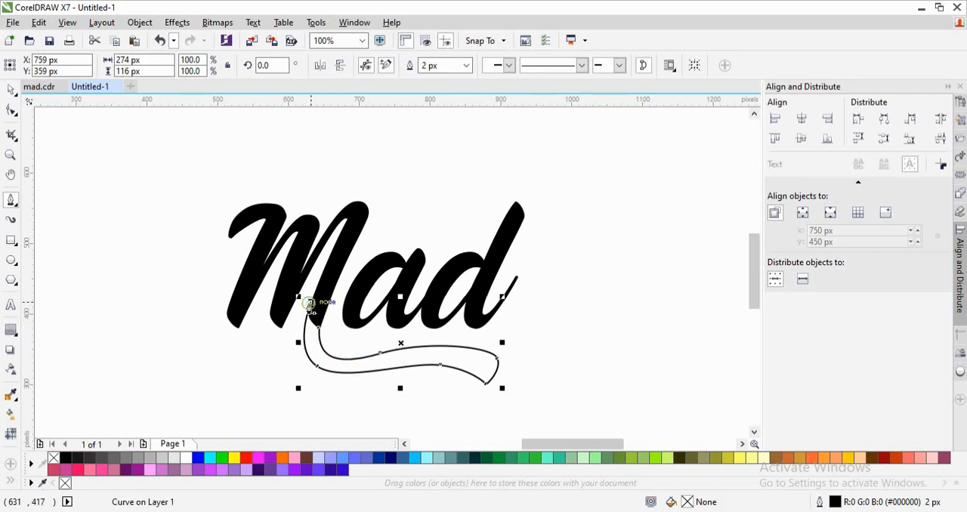
# - Weld the lower swash to the letter M
pyautogui.press('space')
pyautogui.keyDown('shift'); pyautogui.click(330, 283); pyautogui.keyUp('shift')
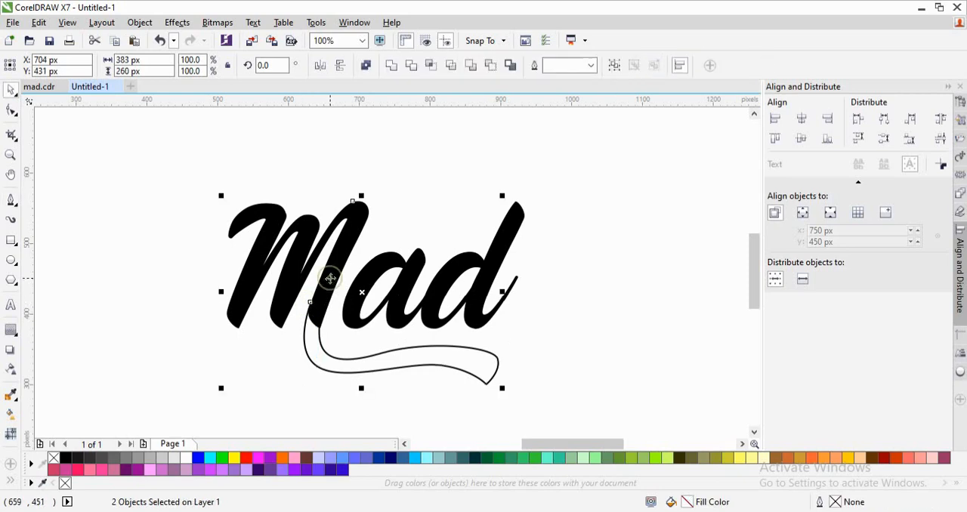
pyautogui.click(394, 66)
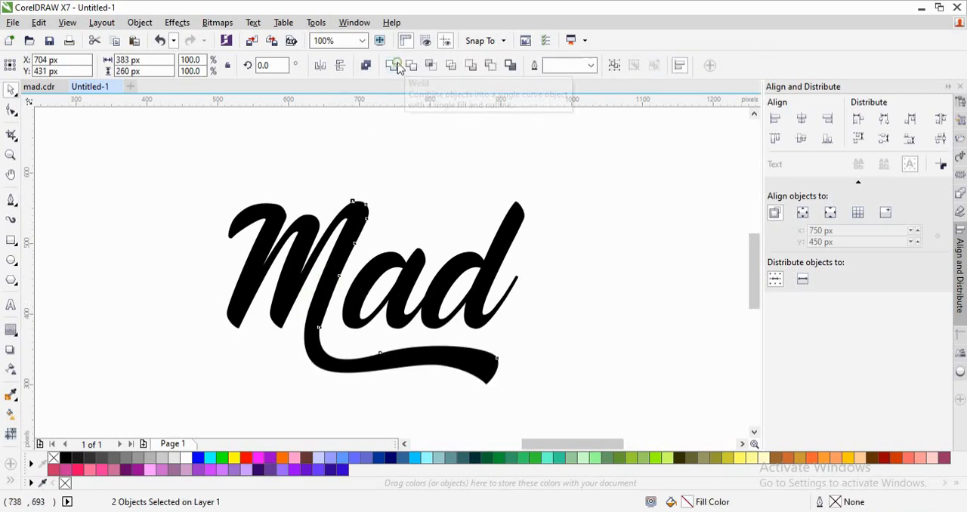
pyautogui.click(421, 169)
# - Delete the surplus nodes where the lower swash joins the M's last leg to smooth the transition
pyautogui.click(326, 309)
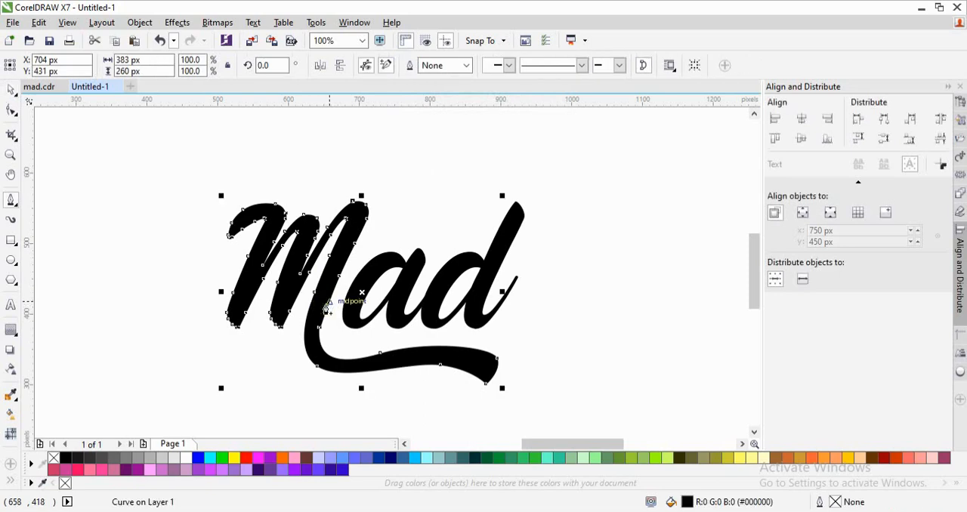
pyautogui.click(13, 110)
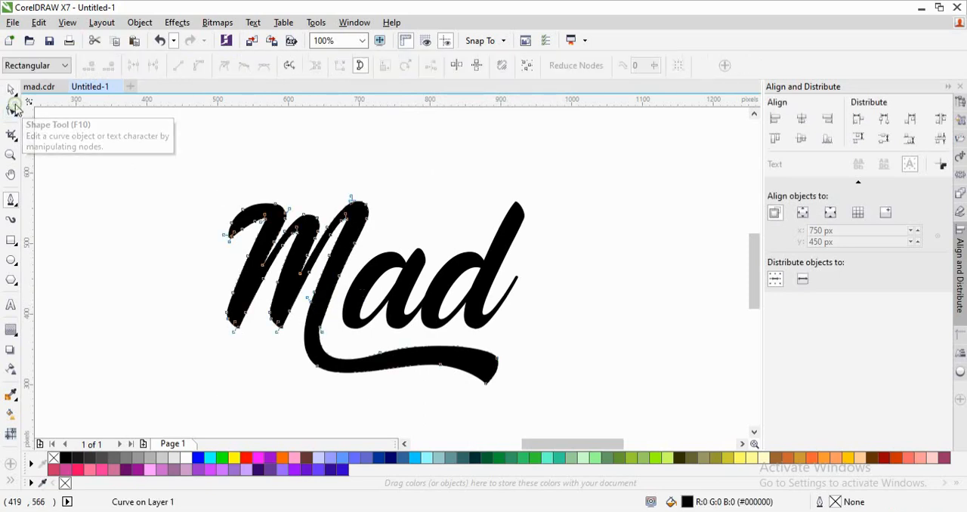
pyautogui.click(320, 330)
pyautogui.press('Delete')
pyautogui.press('Delete')
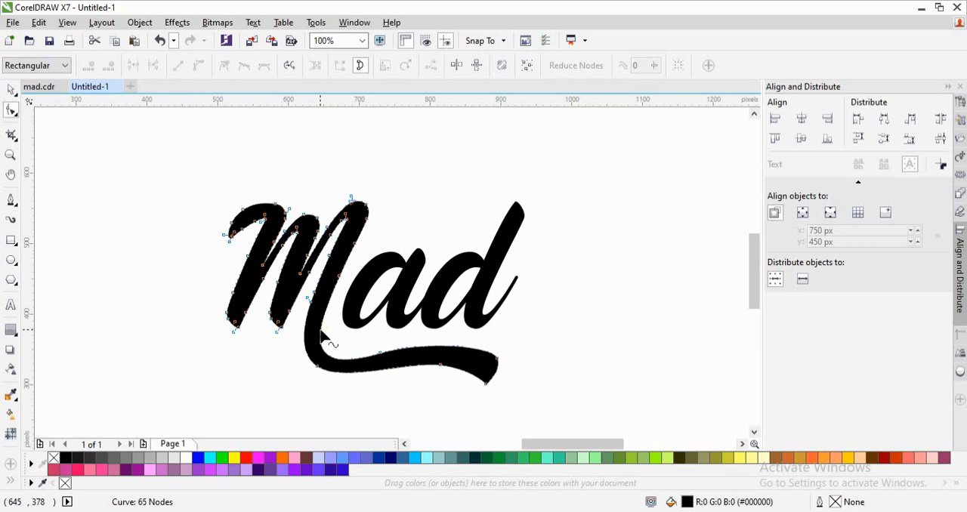
pyautogui.press('space')
pyautogui.click(469, 195)
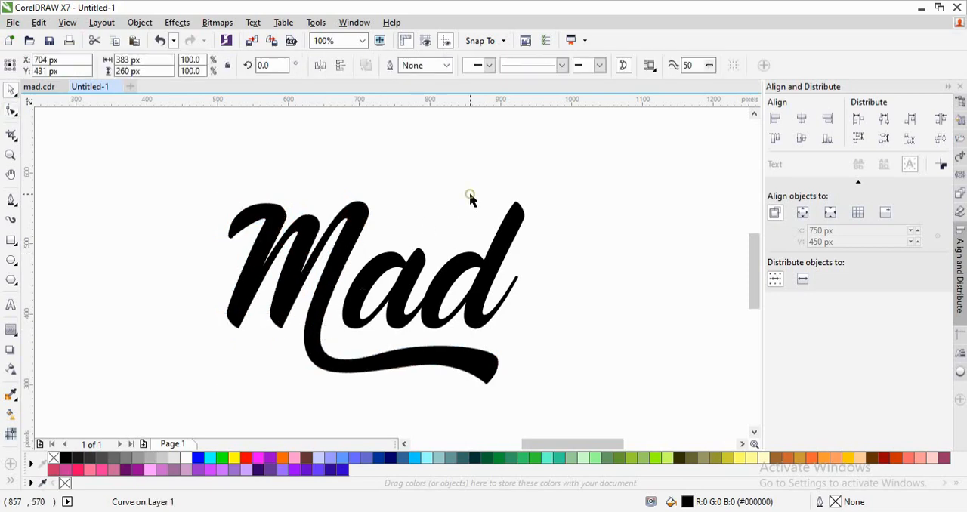
# - Draw a closed swash with the Pen tool that loops around the d's top and extends back above the a, about 221 px wide and 75 px high
pyautogui.click(9, 200)
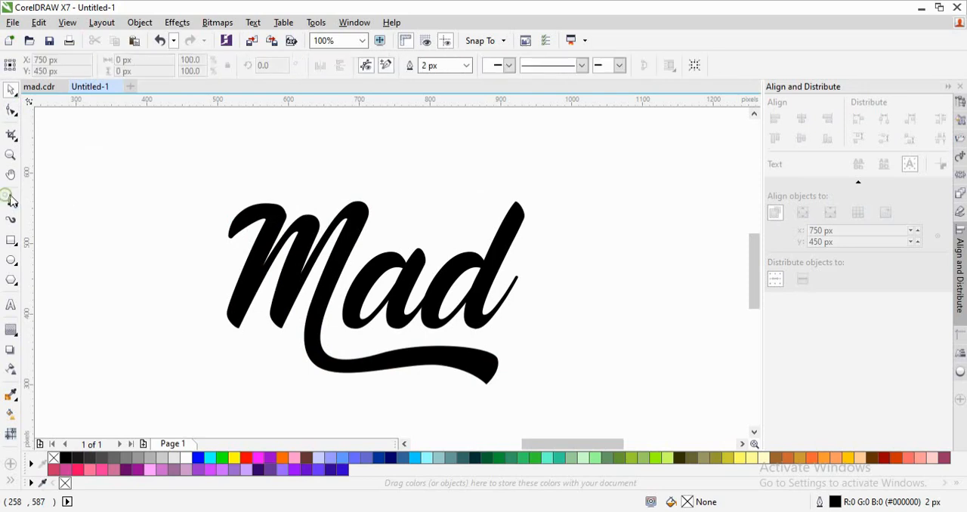
pyautogui.click(386, 226)
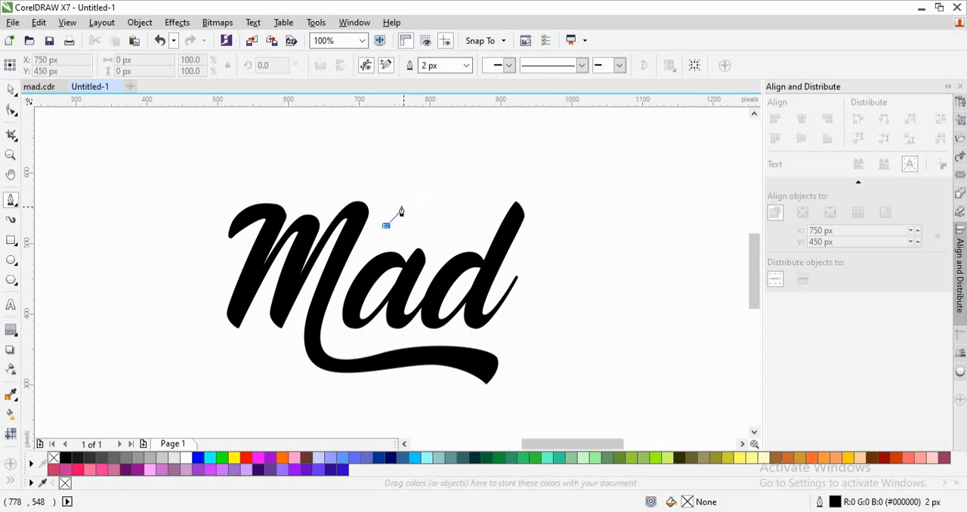
pyautogui.moveTo(408, 202)
pyautogui.mouseDown()
pyautogui.moveTo(446, 204)
pyautogui.moveTo(470, 219)
pyautogui.mouseUp()
pyautogui.press('space')
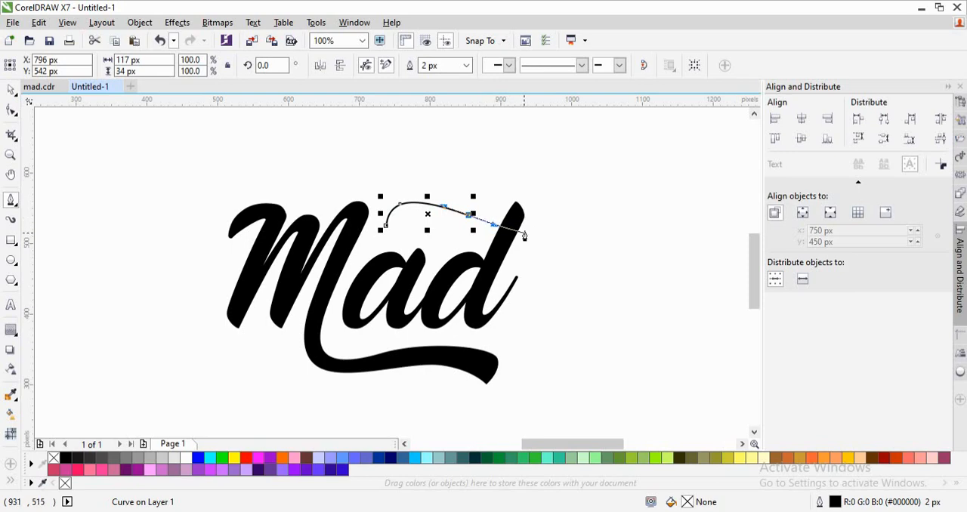
pyautogui.moveTo(525, 219)
pyautogui.mouseDown()
pyautogui.moveTo(506, 184)
pyautogui.moveTo(517, 173)
pyautogui.mouseUp()
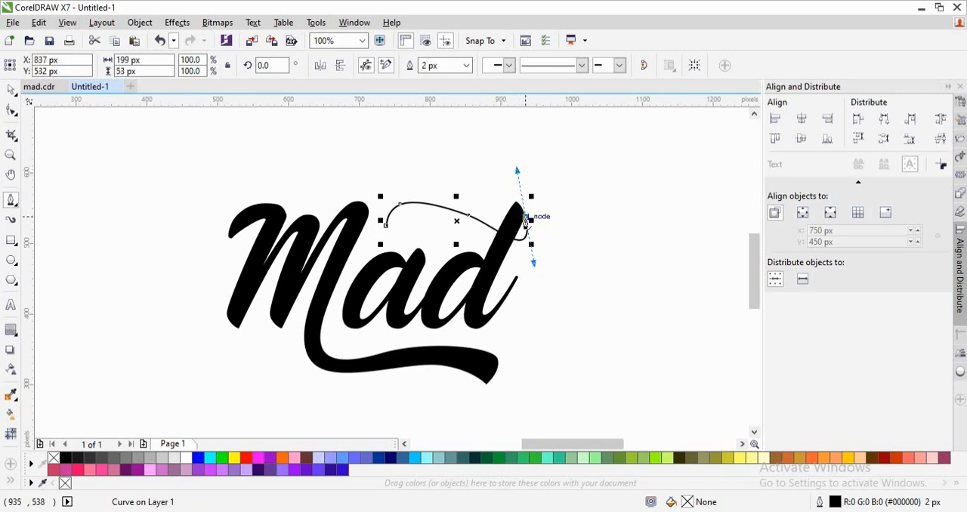
pyautogui.keyDown('alt'); pyautogui.click(525, 217); pyautogui.keyUp('alt')
pyautogui.click(514, 203)
pyautogui.moveTo(540, 219); pyautogui.dragTo(547, 257)
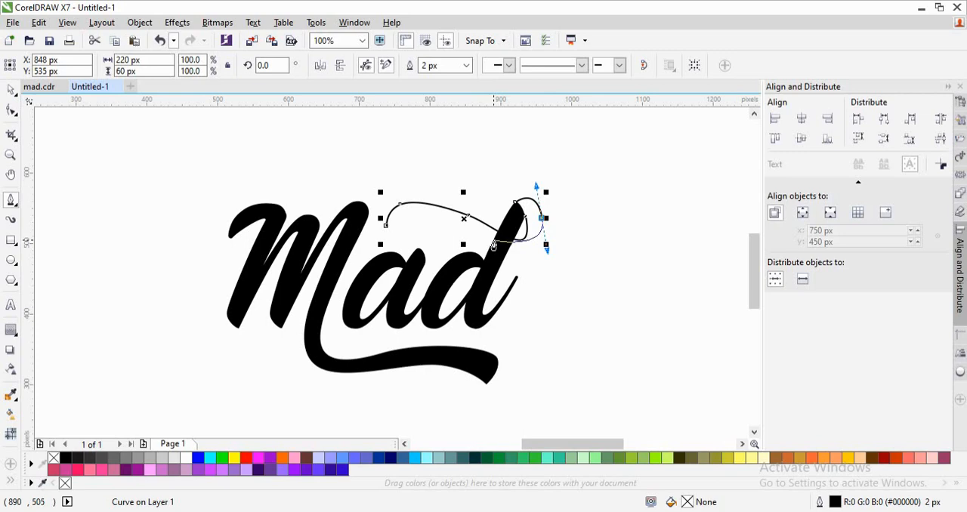
pyautogui.moveTo(492, 240); pyautogui.dragTo(464, 220)
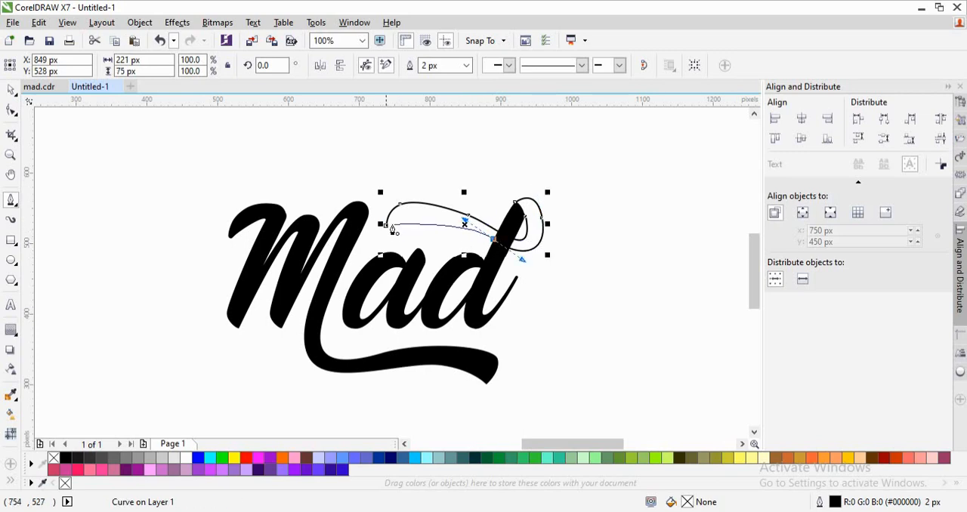
pyautogui.moveTo(387, 226); pyautogui.dragTo(410, 217)
# - Weld the upper swash to the letter d
pyautogui.press('space')
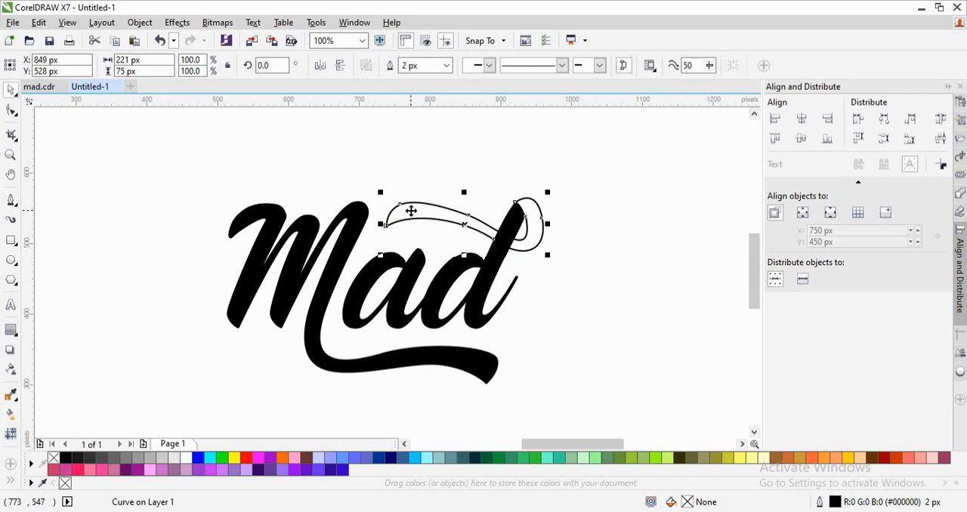
pyautogui.keyDown('shift'); pyautogui.click(478, 278); pyautogui.keyUp('shift')
pyautogui.click(390, 66)
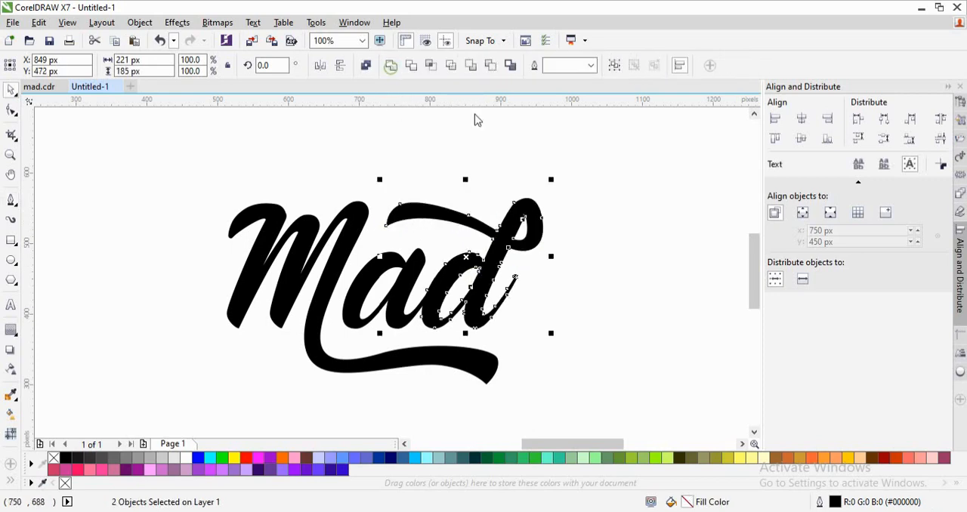
pyautogui.click(637, 212)
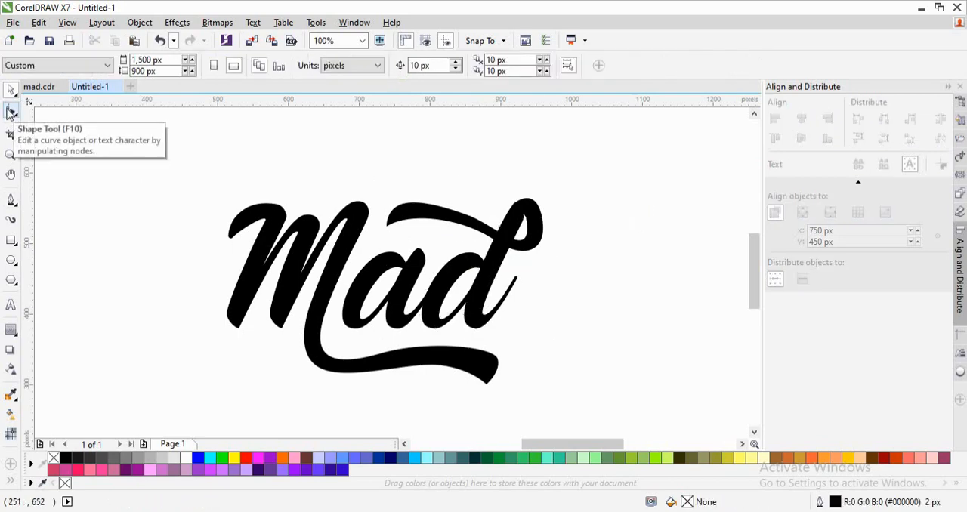
# - Delete the extra nodes around the loop at the d's top and reshape its curves into a smooth, rounded opening
pyautogui.press('z')
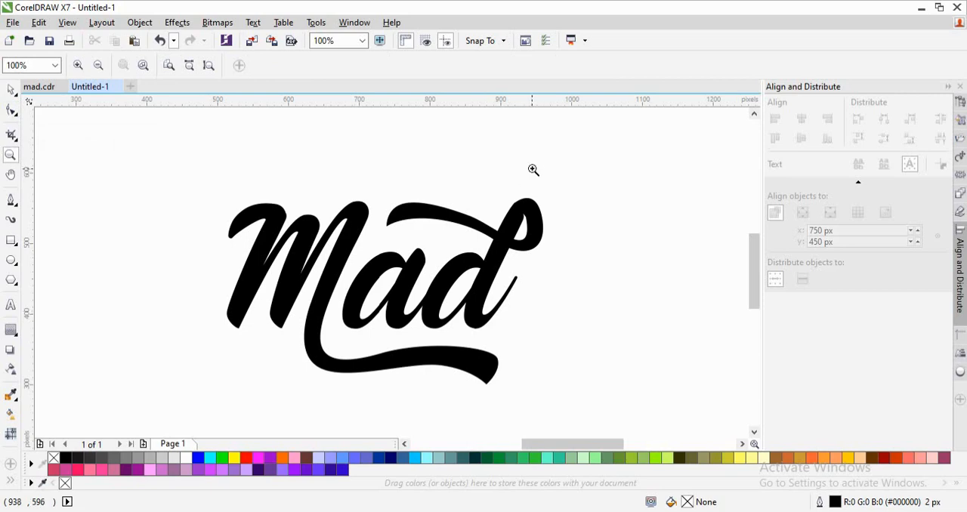
pyautogui.moveTo(540, 207); pyautogui.dragTo(398, 295)
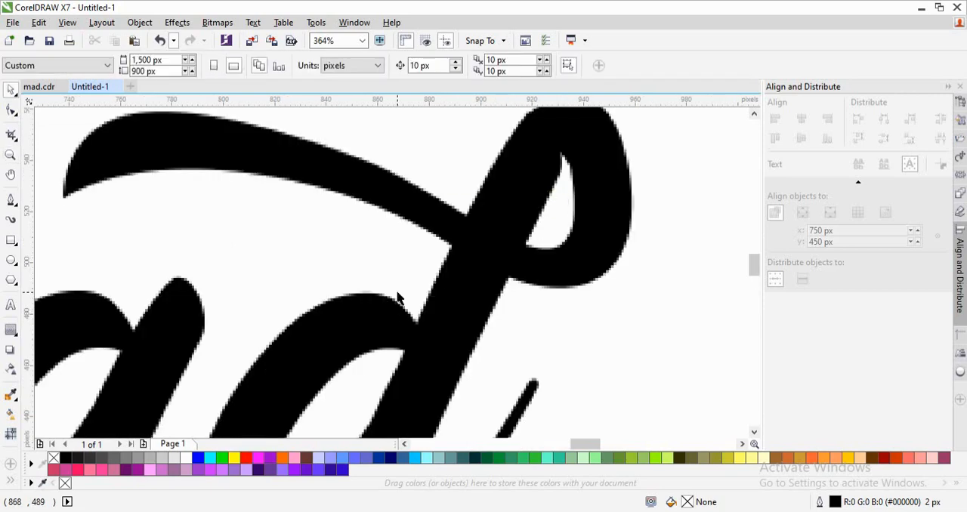
pyautogui.moveTo(758, 270); pyautogui.dragTo(755, 259)
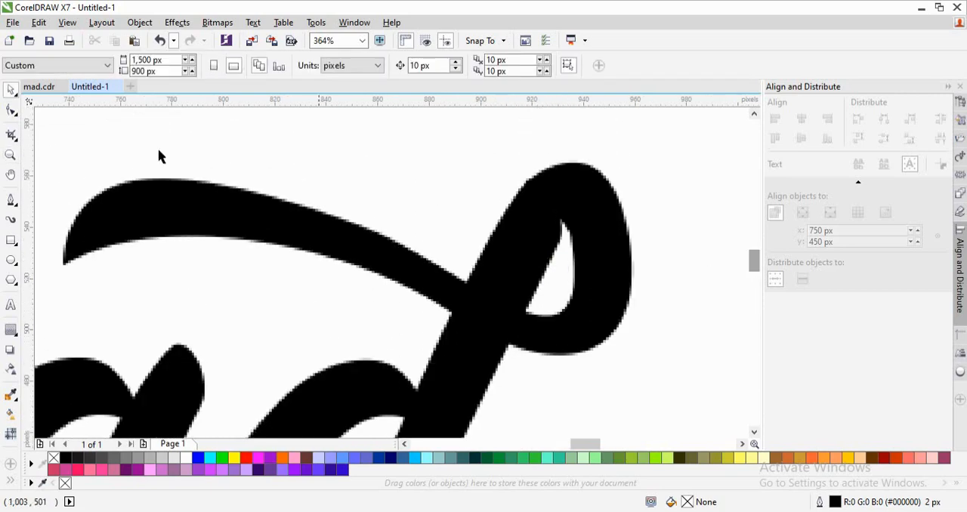
pyautogui.click(11, 110)
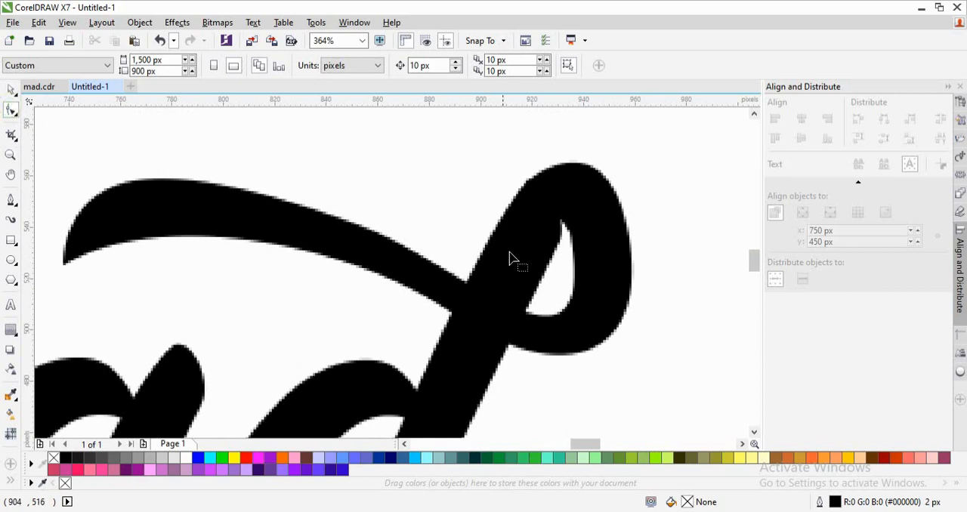
pyautogui.click(560, 238)
pyautogui.click(562, 221)
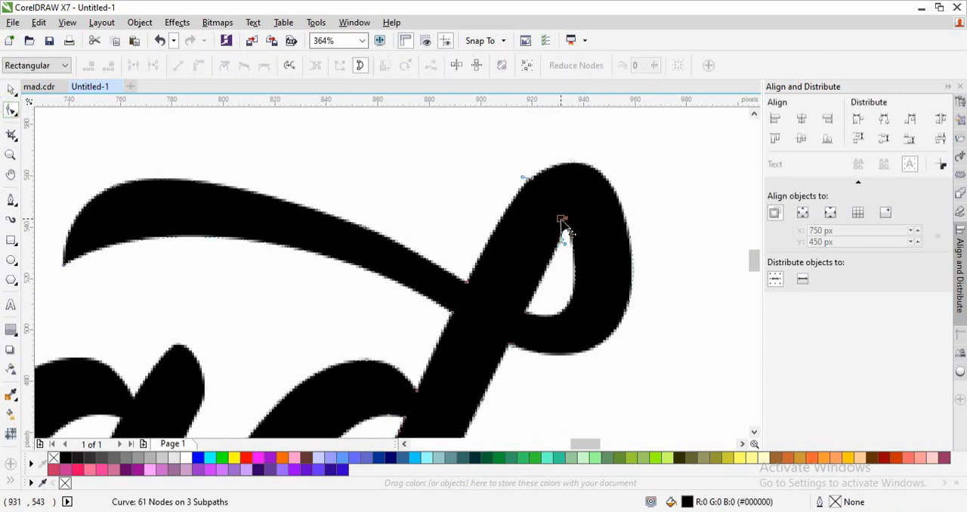
pyautogui.doubleClick(561, 219)
pyautogui.doubleClick(563, 221)
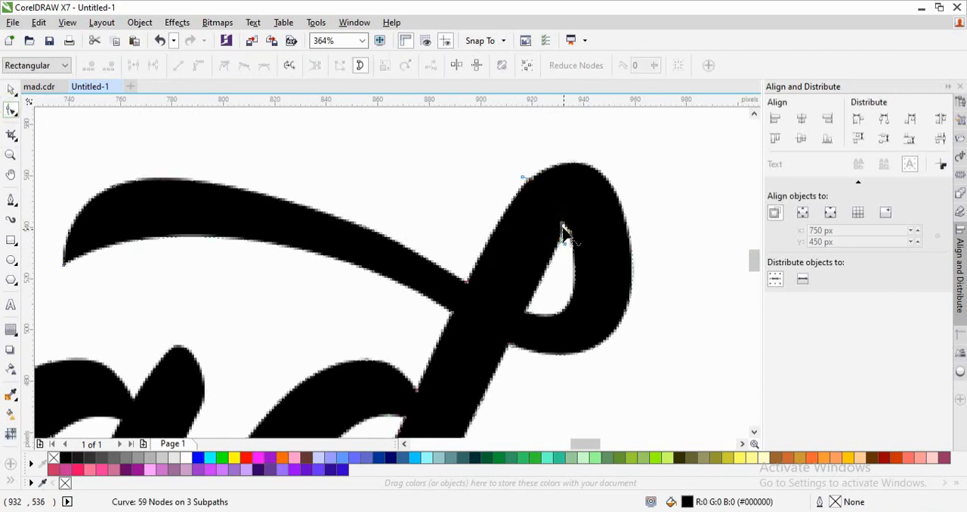
pyautogui.click(564, 231)
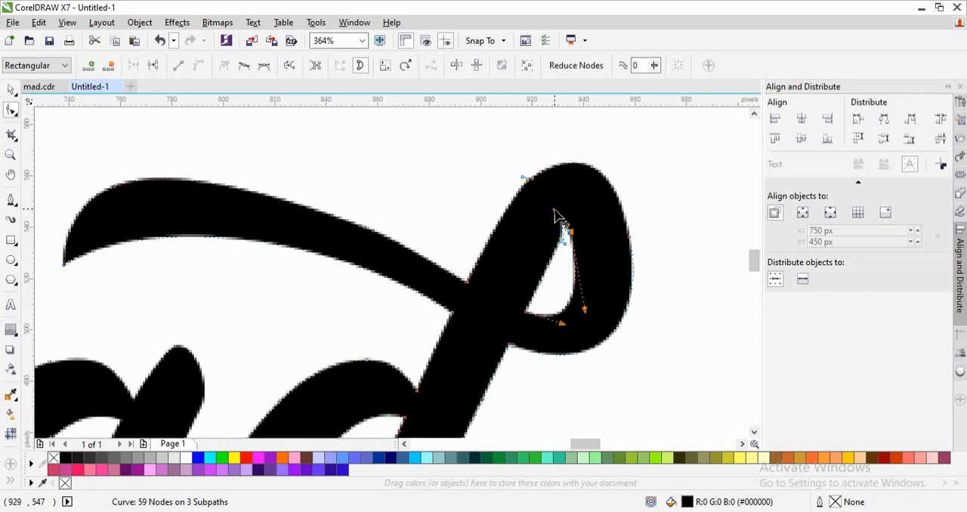
pyautogui.moveTo(555, 210); pyautogui.dragTo(567, 215)
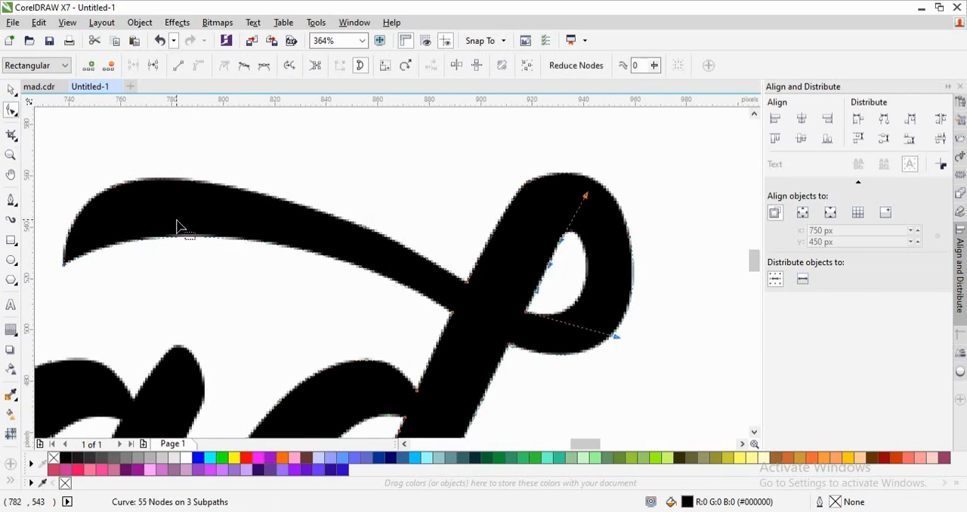
# - Reshape the upper swash's free end and top edge by moving its end node and adjusting the curve handle into a smoother, fuller arc
pyautogui.click(114, 190)
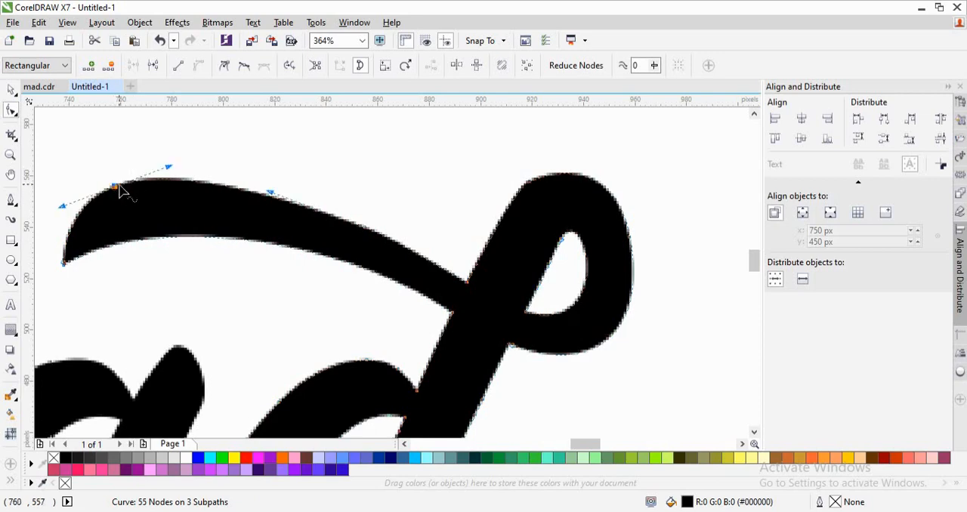
pyautogui.moveTo(115, 191); pyautogui.dragTo(96, 198)
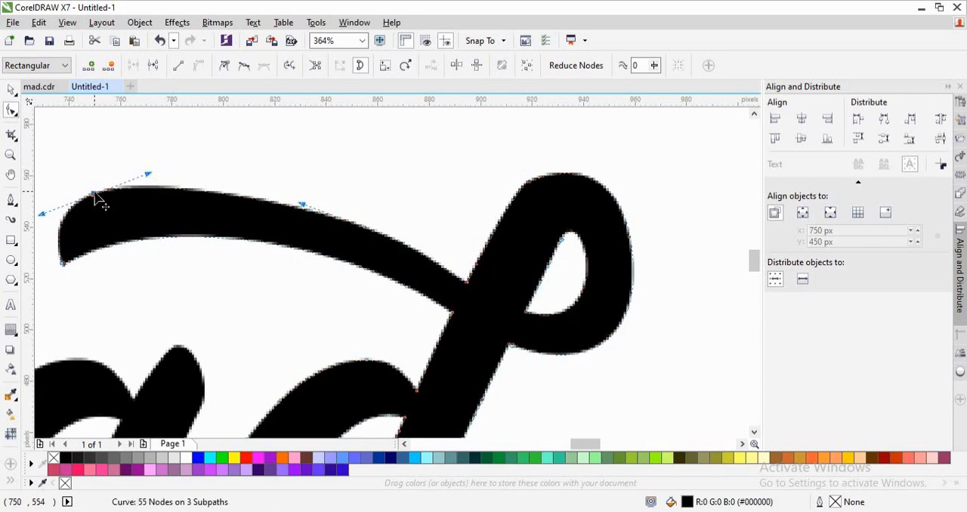
pyautogui.click(295, 200)
pyautogui.moveTo(295, 200); pyautogui.dragTo(270, 178)
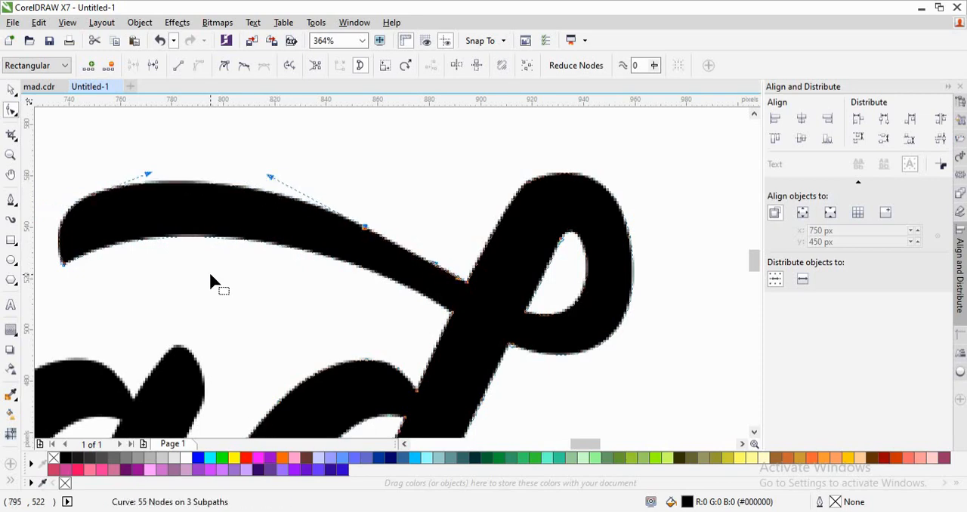
pyautogui.press('space')
pyautogui.click(255, 299)
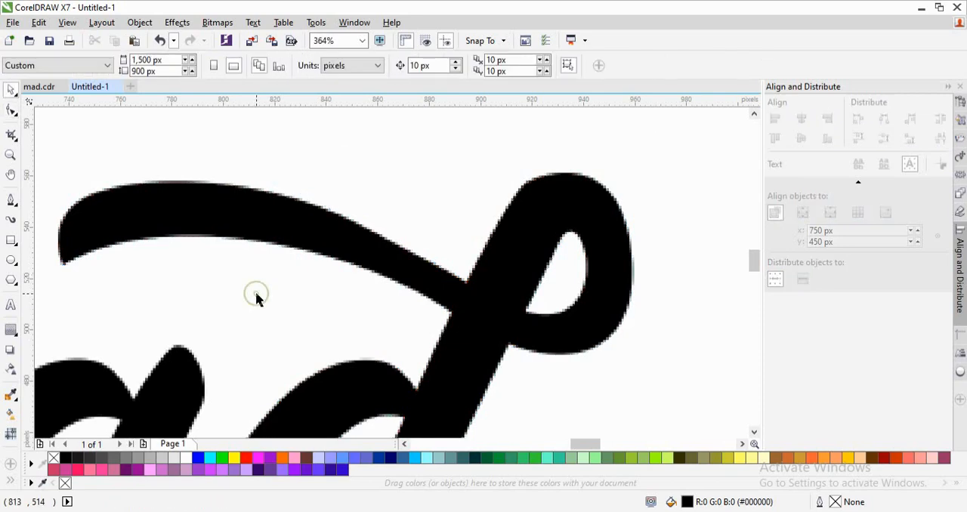
# - Pull the lower outer curve of the d's top loop slightly inward to thin and smooth the stroke
pyautogui.scroll(-2, 255, 299)
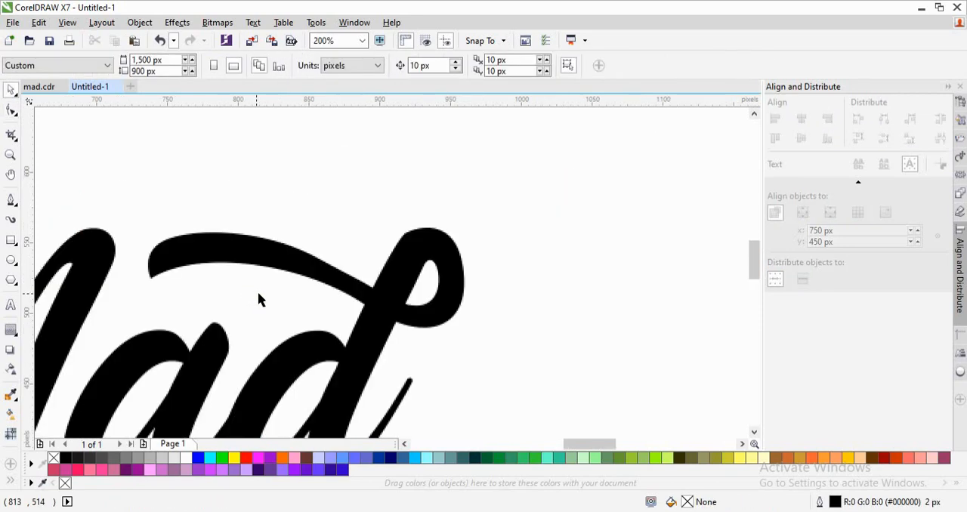
pyautogui.press('z')
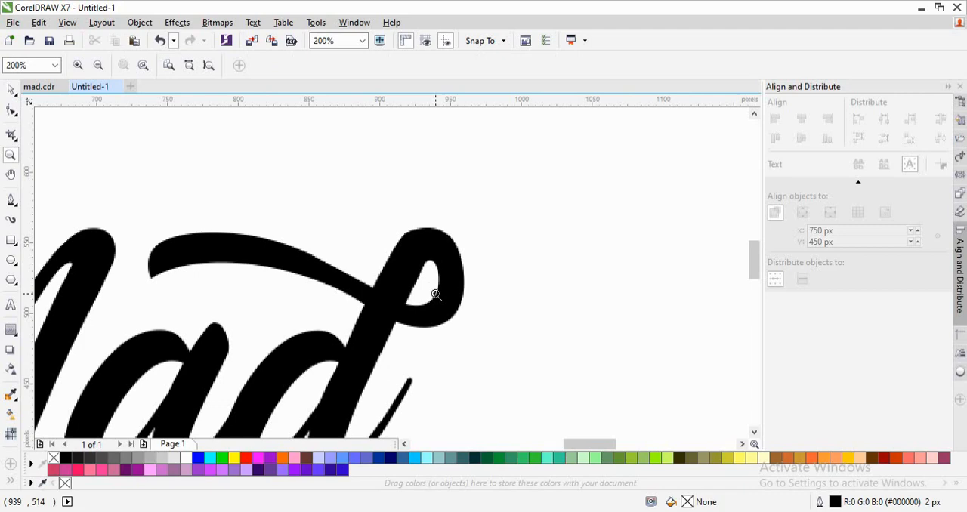
pyautogui.moveTo(516, 192); pyautogui.dragTo(317, 367)
pyautogui.press('space')
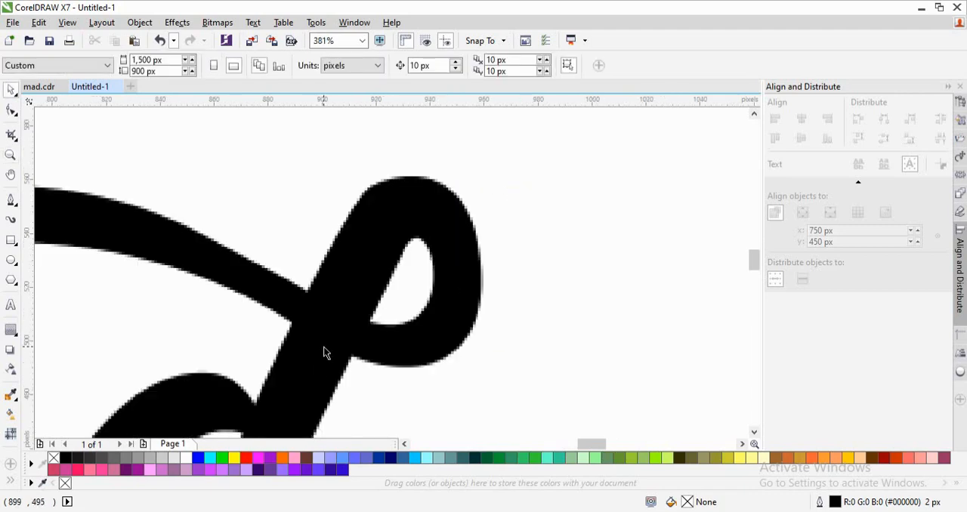
pyautogui.click(325, 353)
pyautogui.click(10, 110)
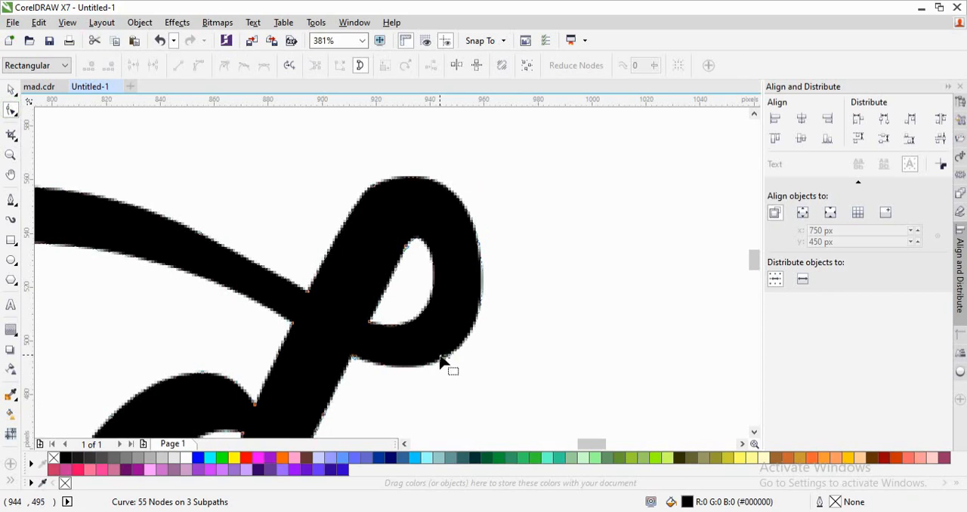
pyautogui.moveTo(441, 364); pyautogui.dragTo(432, 358)
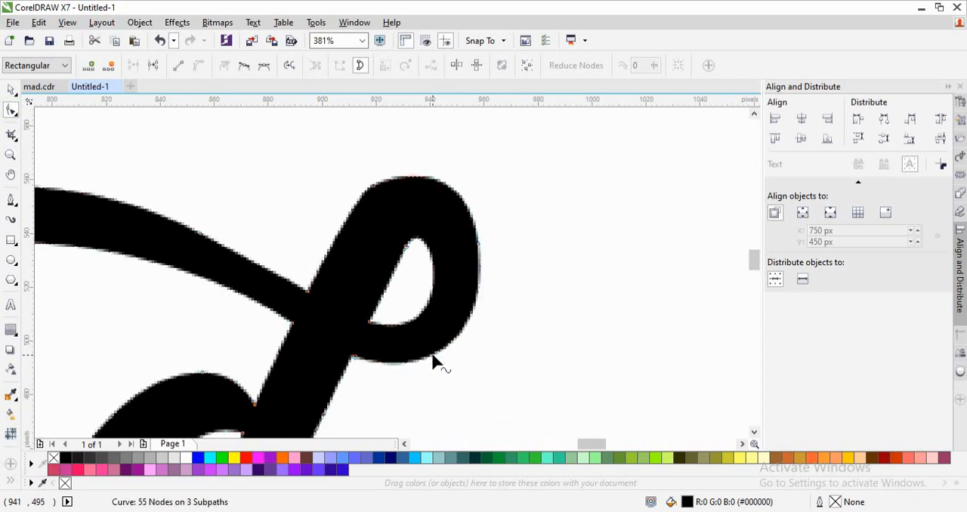
pyautogui.press('space')
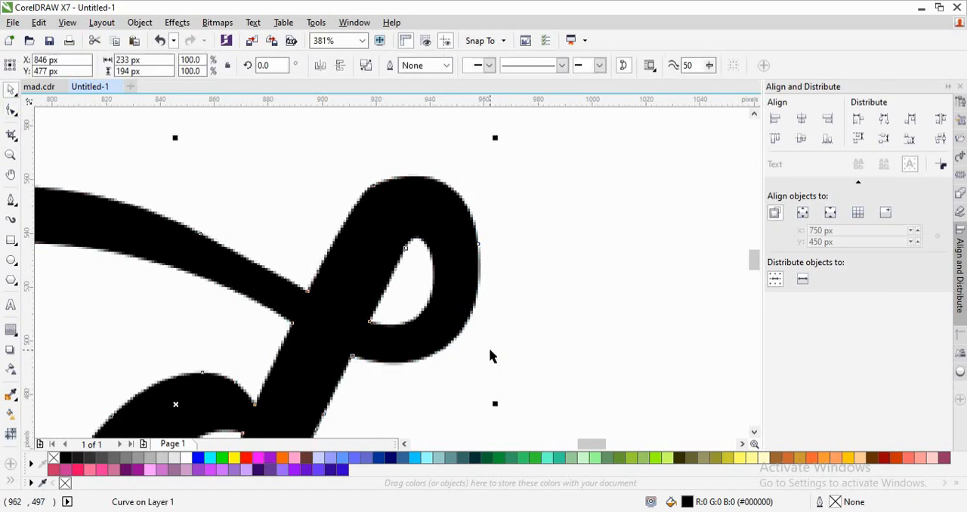
pyautogui.scroll(-3, 489, 351)
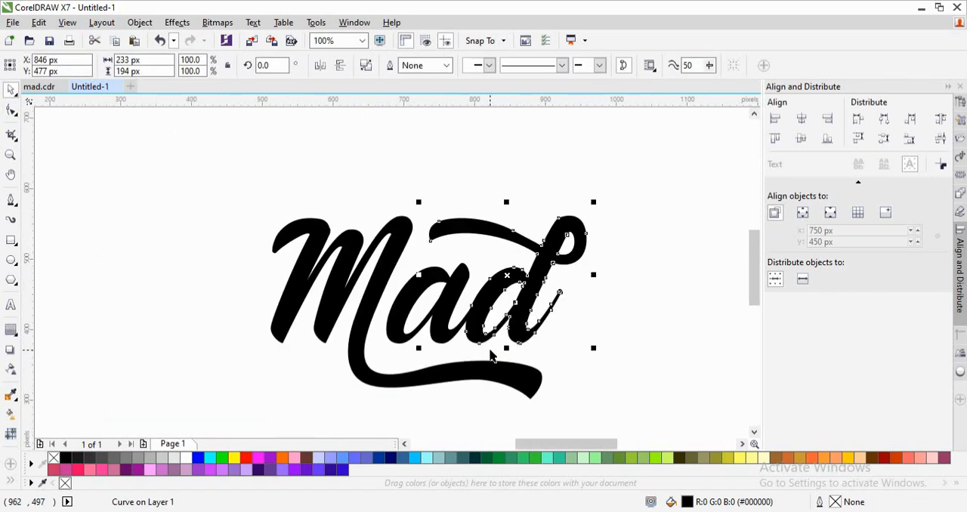
pyautogui.click(677, 276)
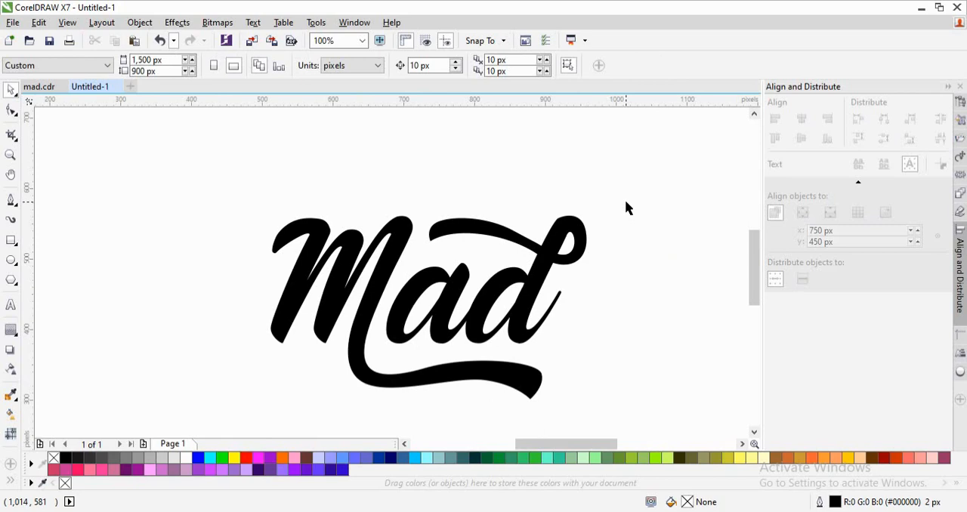
# - Weld all the letters of the word Mad into a single curve object
pyautogui.hotkey('ctrl', 'a')
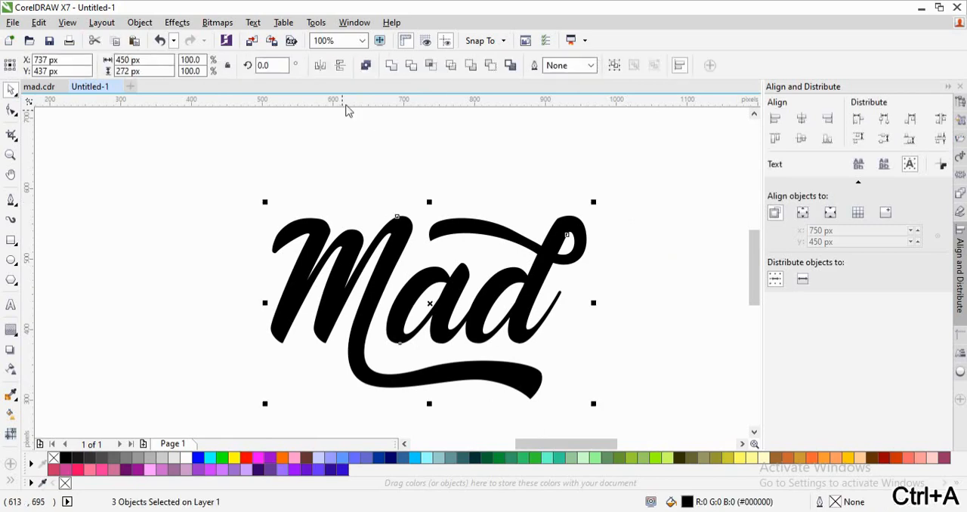
pyautogui.click(388, 72)
pyautogui.click(400, 155)
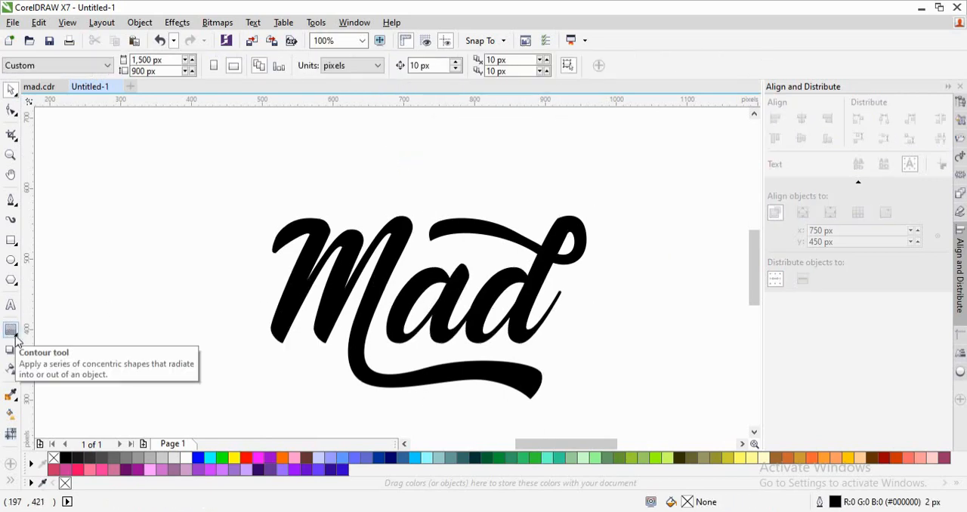
# - Apply an outside contour to the welded lettering with 2 steps and a 5 px offset
pyautogui.click(11, 330)
pyautogui.click(17, 336)
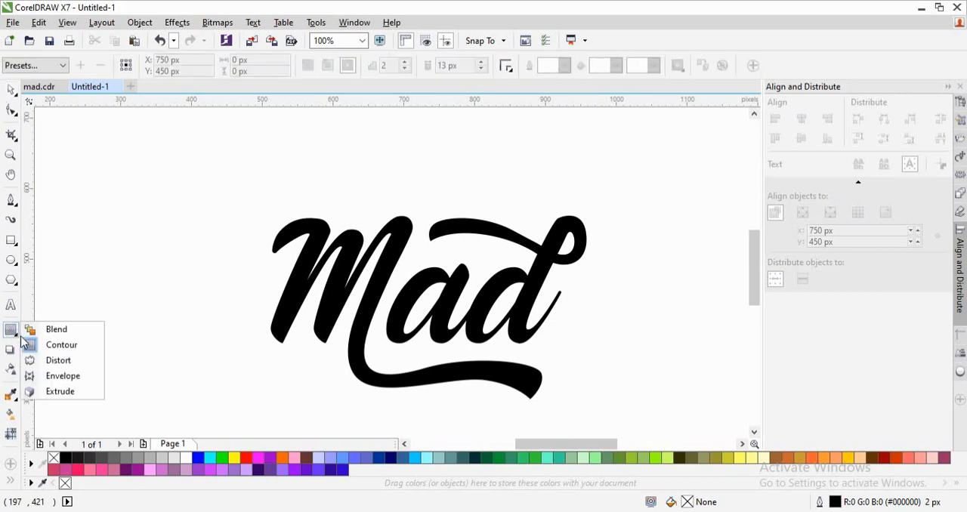
pyautogui.click(50, 345)
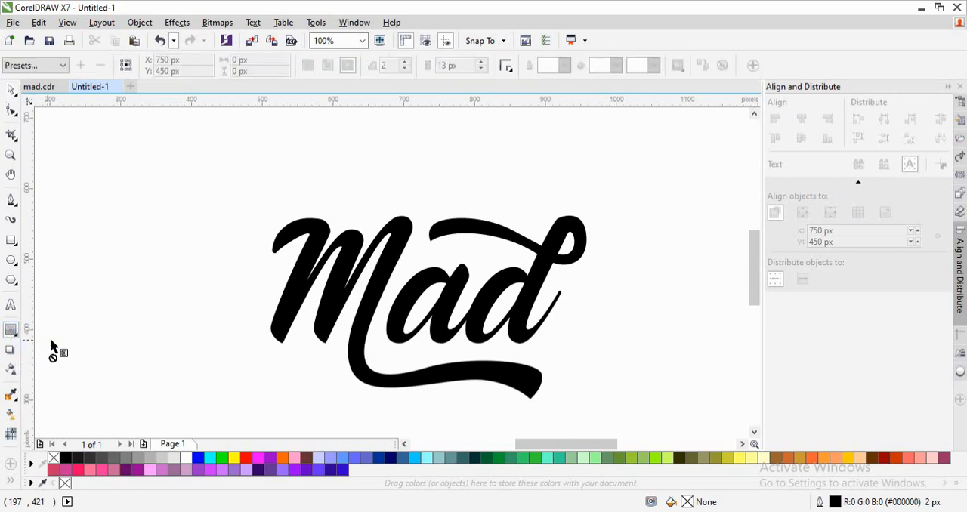
pyautogui.click(315, 239)
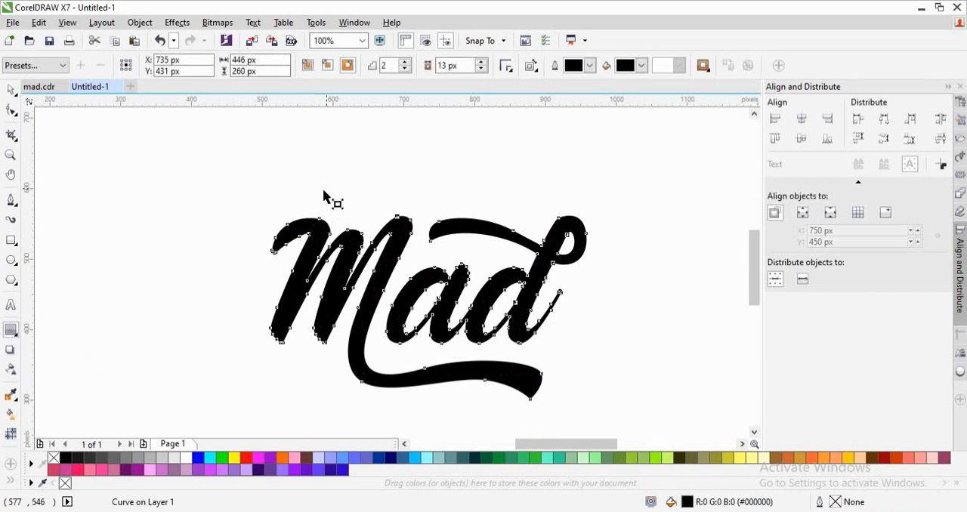
pyautogui.moveTo(322, 198); pyautogui.dragTo(329, 212)
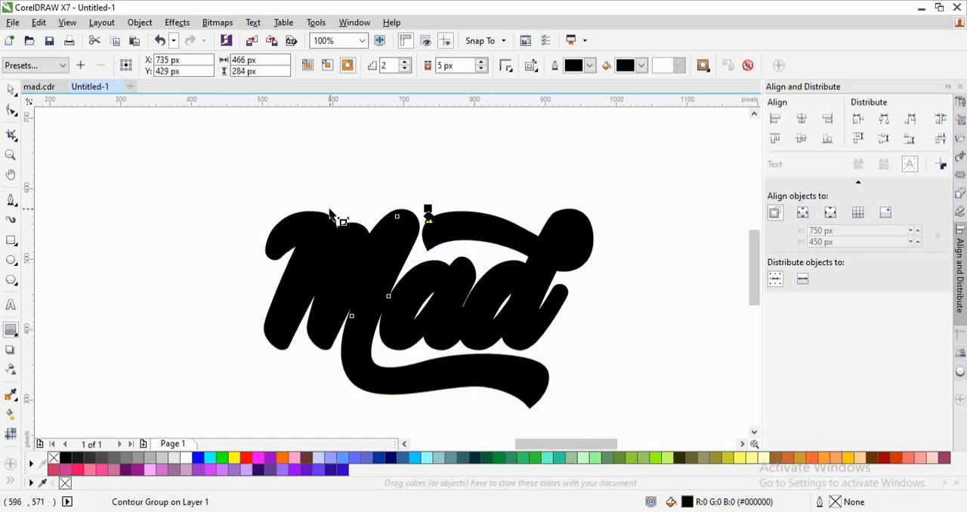
pyautogui.press('space')
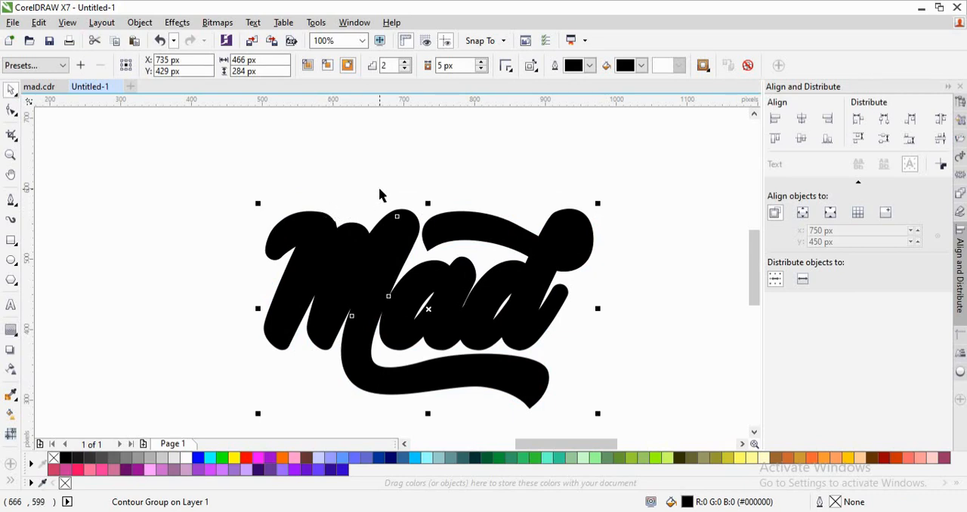
# - Set the contour's fill colour to dark grey and fill the lettering itself with white
pyautogui.click(641, 66)
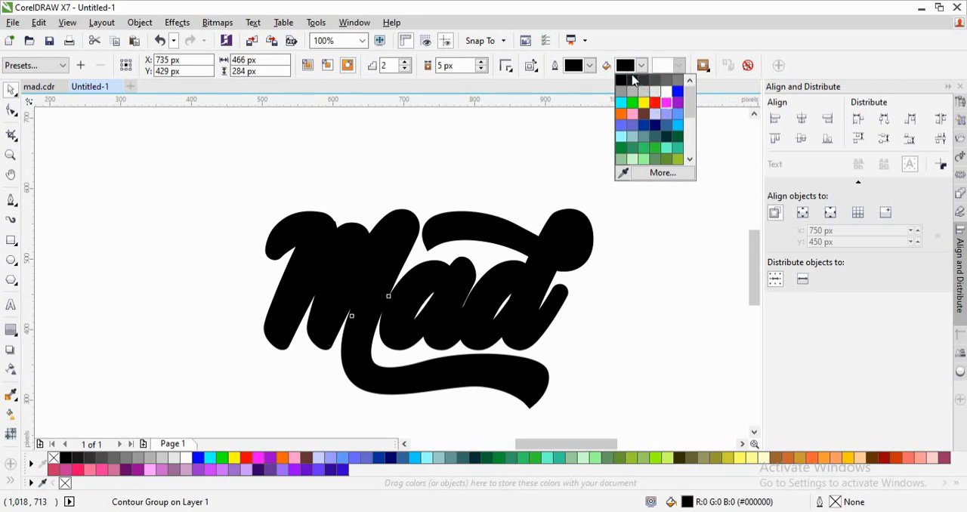
pyautogui.click(665, 103)
pyautogui.click(642, 66)
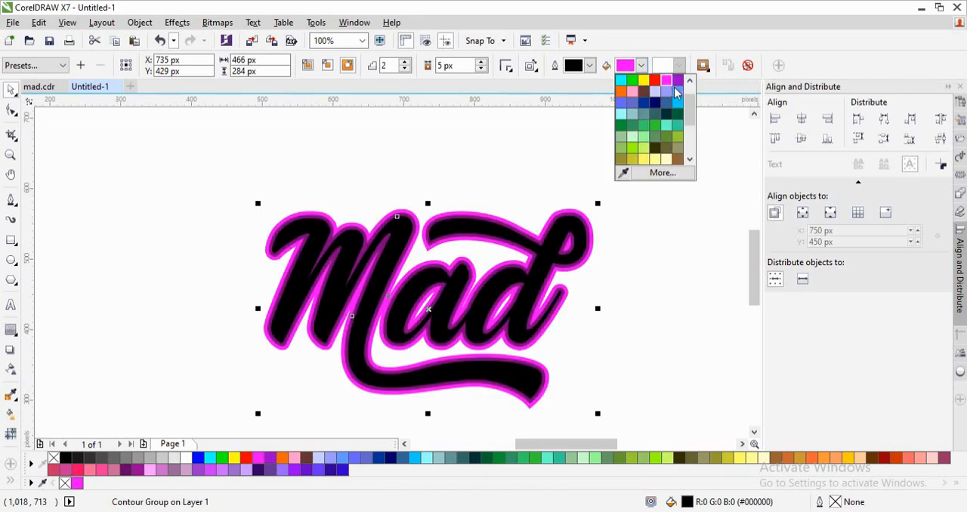
pyautogui.scroll(2, 689, 112)
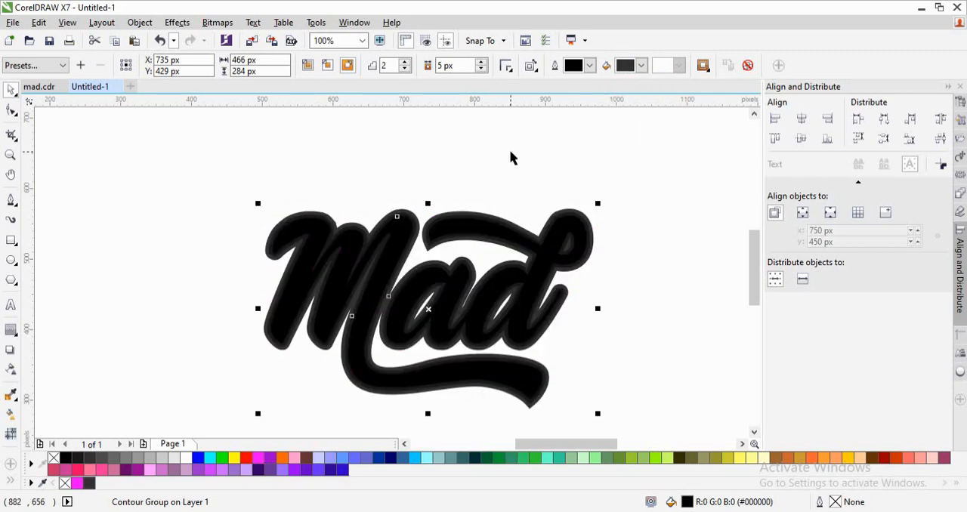
pyautogui.click(188, 461)
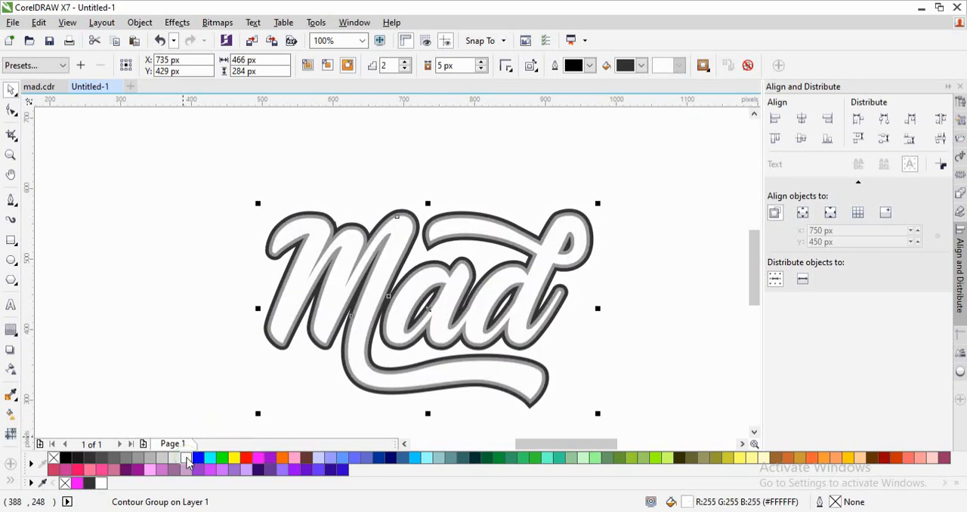
pyautogui.click(190, 317)
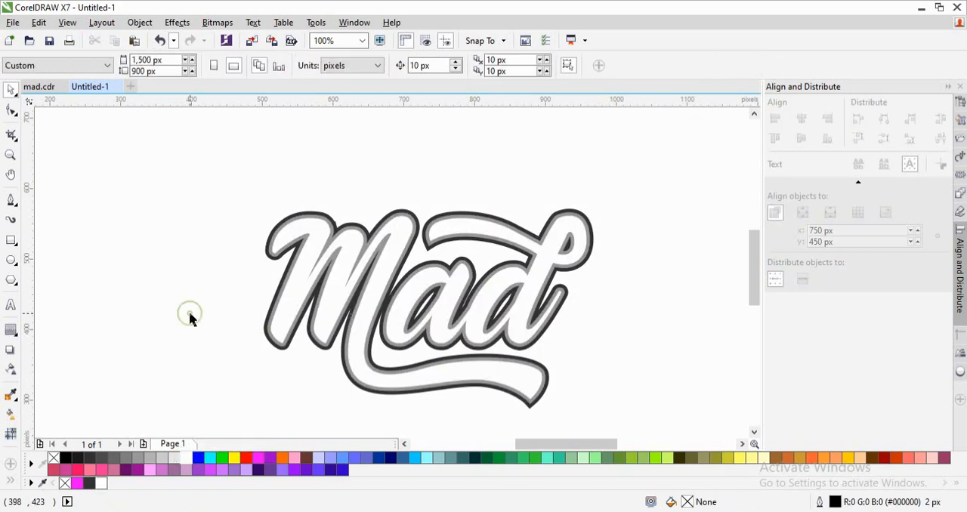
# - Set the lettering's contour to 1 step
pyautogui.click(396, 215)
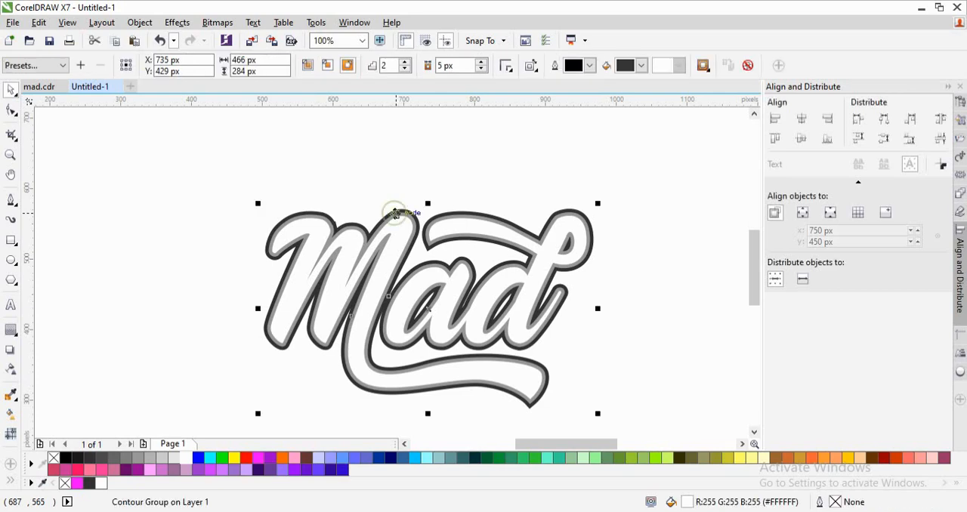
pyautogui.click(406, 63)
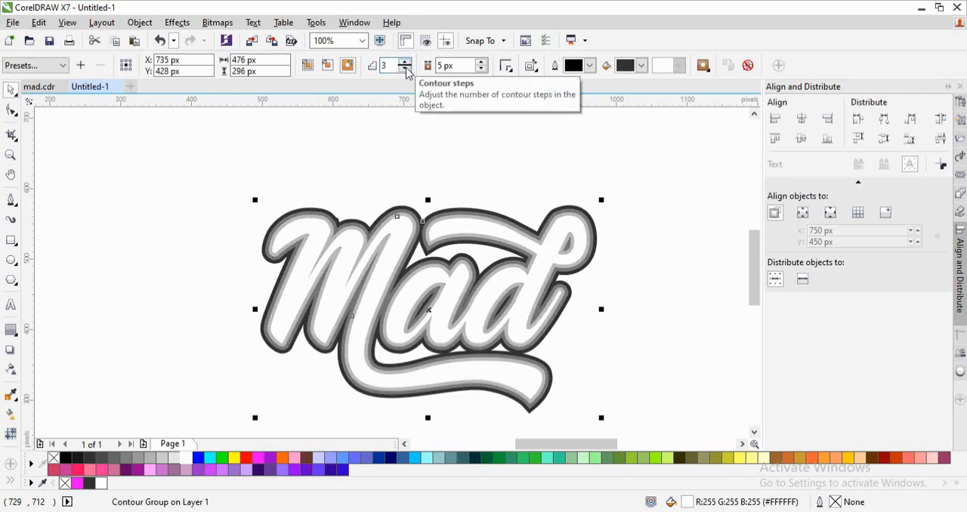
pyautogui.click(406, 69)
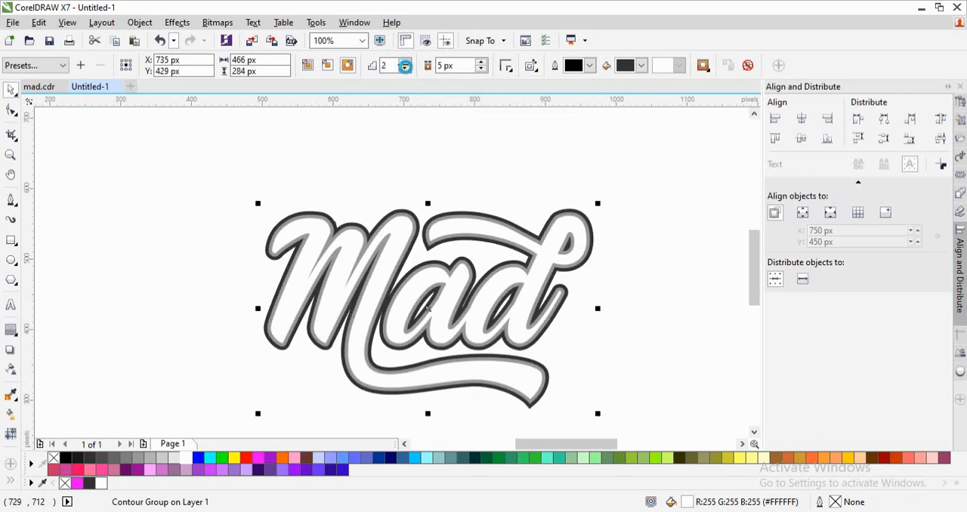
pyautogui.click(405, 69)
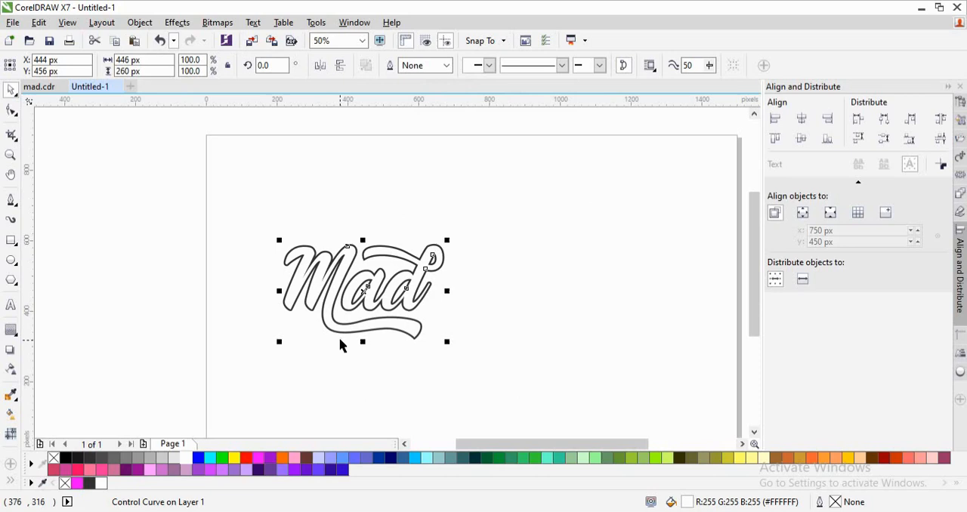
# - Try to copy the white lettering and place the duplicate to the right of the outlined original
pyautogui.hotkey('ctrl', 'c')
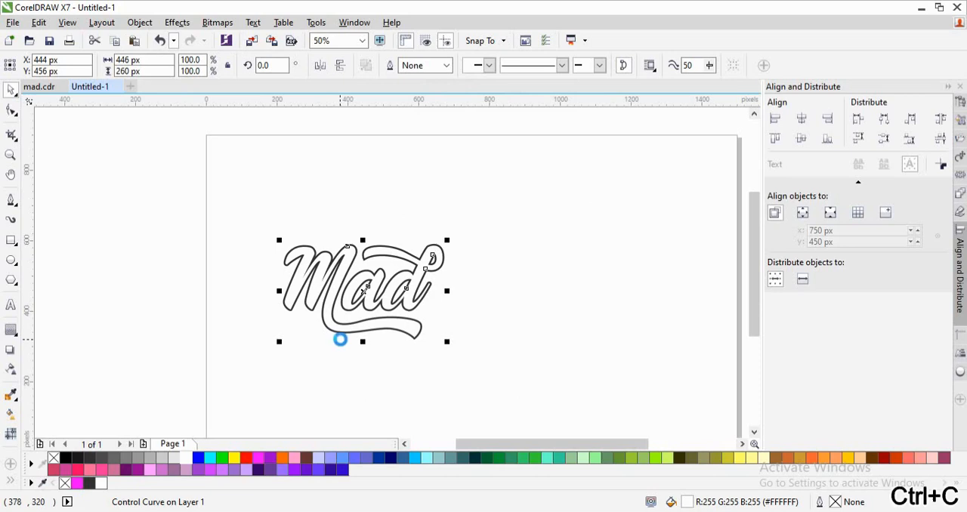
pyautogui.hotkey('ctrl', 'v')
pyautogui.moveTo(358, 299); pyautogui.dragTo(590, 296)
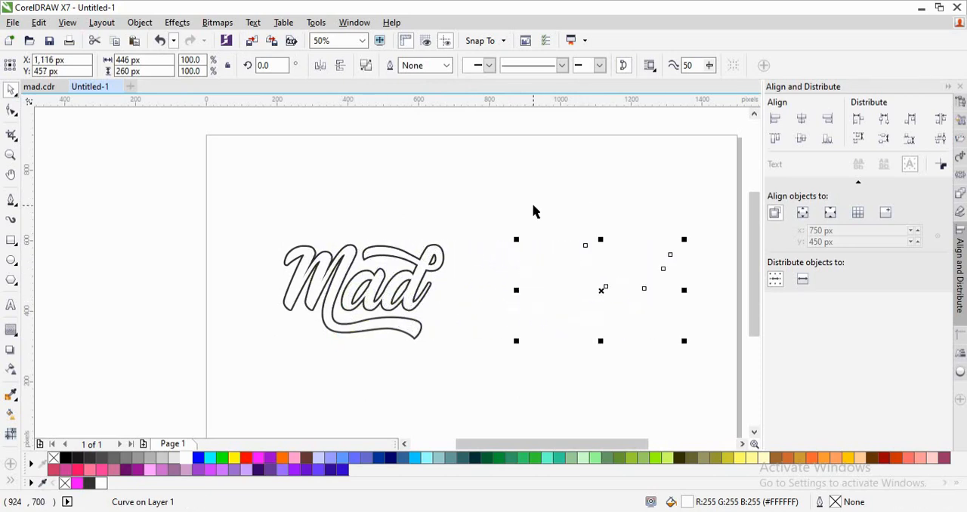
# - Undo the pasted copy, the move and the contour step reductions to restore the 2-step contour
pyautogui.hotkey('ctrl', 'z')
pyautogui.hotkey('ctrl', 'z')
pyautogui.hotkey('ctrl', 'z')
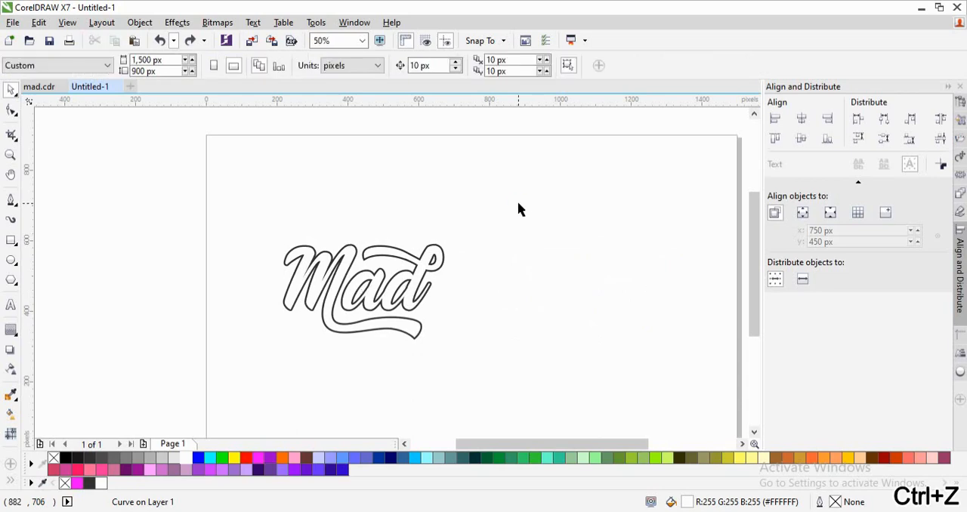
pyautogui.hotkey('ctrl', 'z')
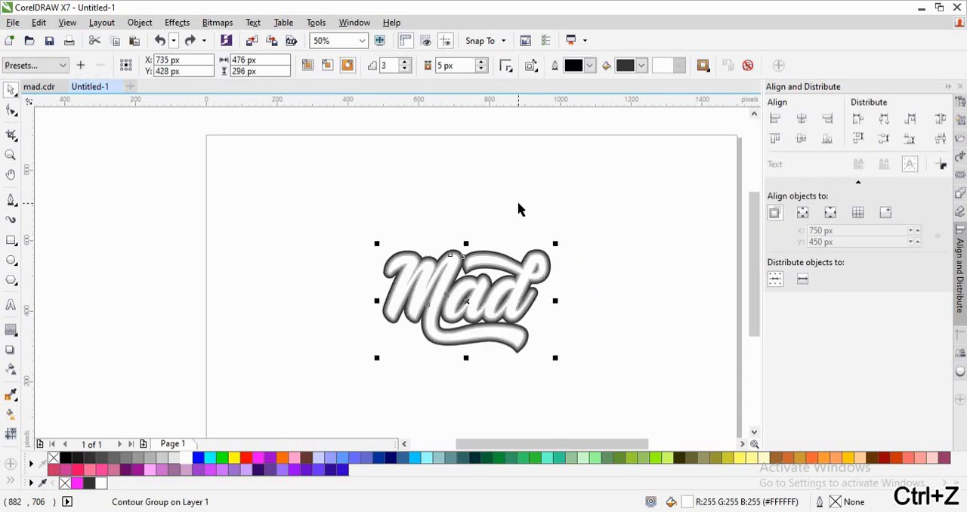
pyautogui.hotkey('ctrl', 'z')
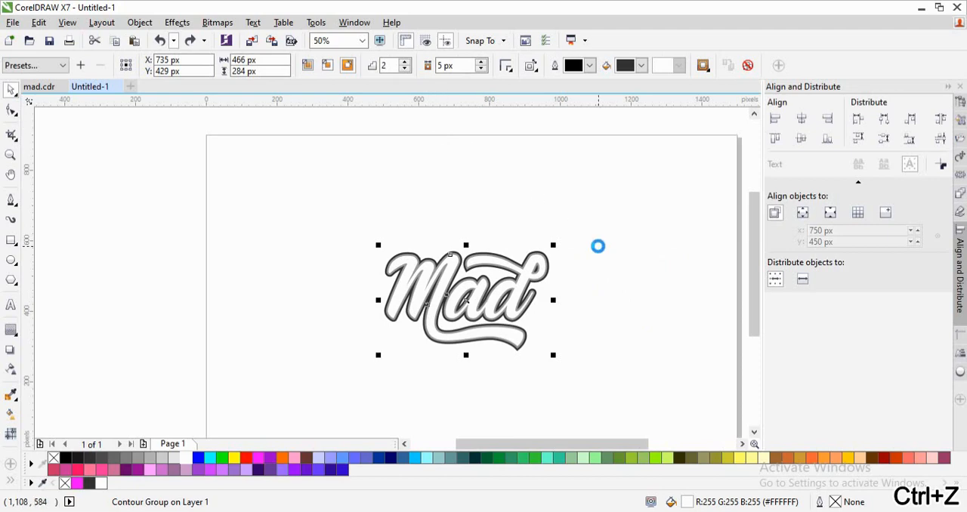
# - Duplicate the contoured lettering and place one copy beside the other, at about X 266 px, Y 455 px
pyautogui.hotkey('ctrl', 'v')
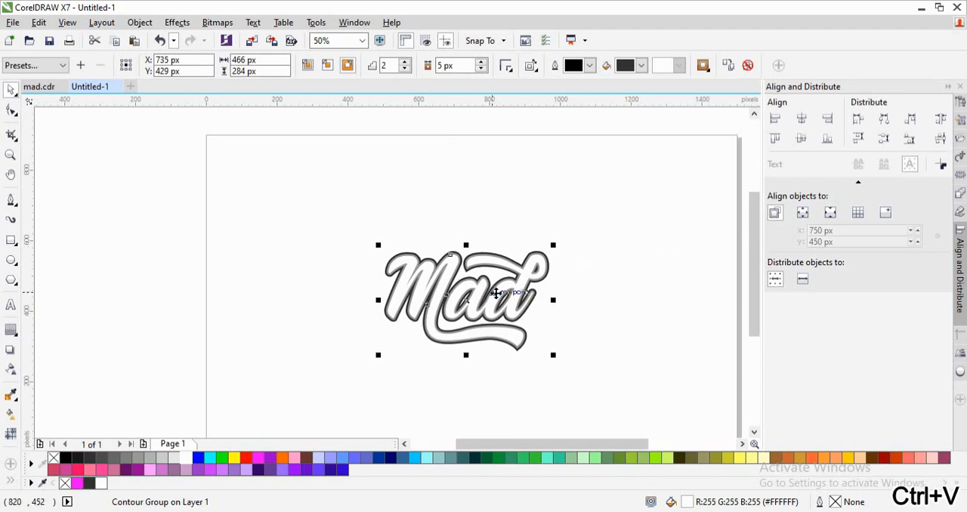
pyautogui.moveTo(496, 291); pyautogui.dragTo(327, 283)
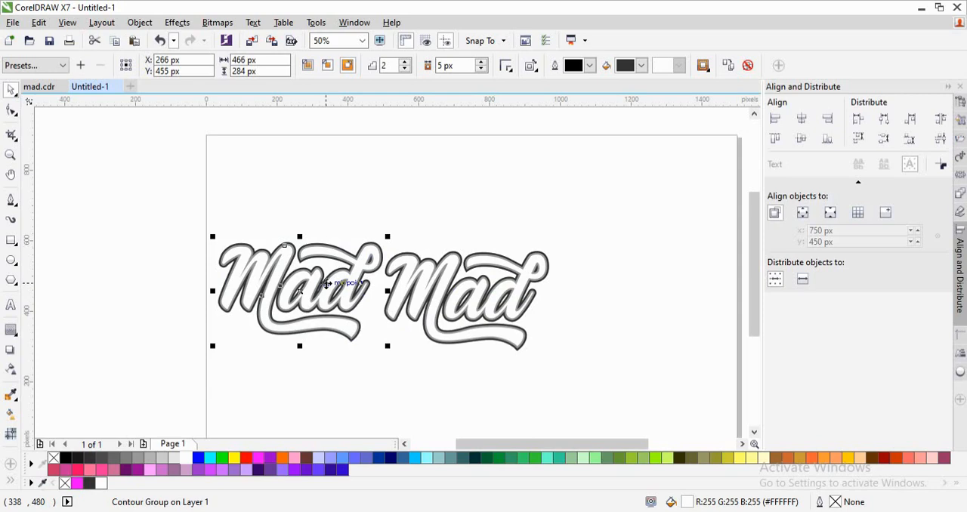
# - Move the duplicate lettering across the page to X 1,056 px, Y 439 px, and set the original lettering's contour to 1 step
pyautogui.moveTo(432, 286); pyautogui.dragTo(540, 279)
pyautogui.click(426, 241)
pyautogui.click(330, 289)
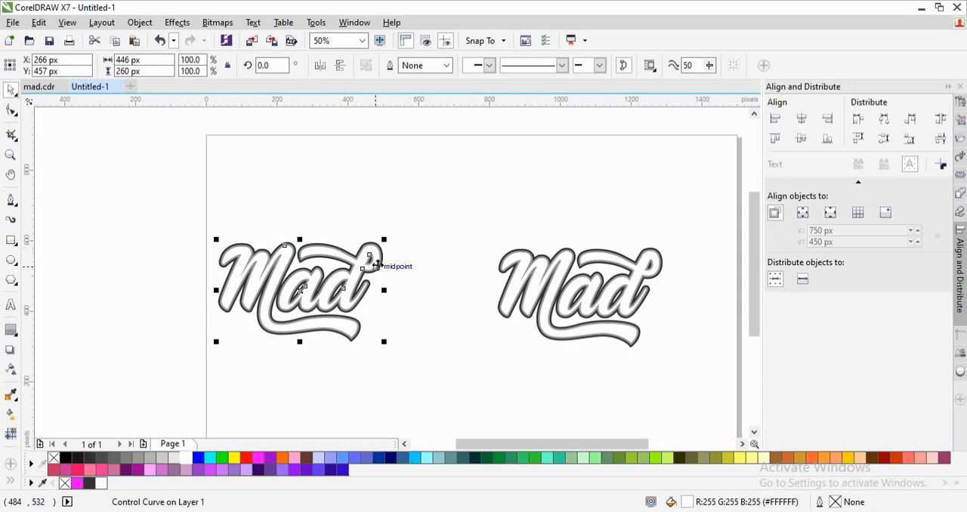
pyautogui.click(10, 329)
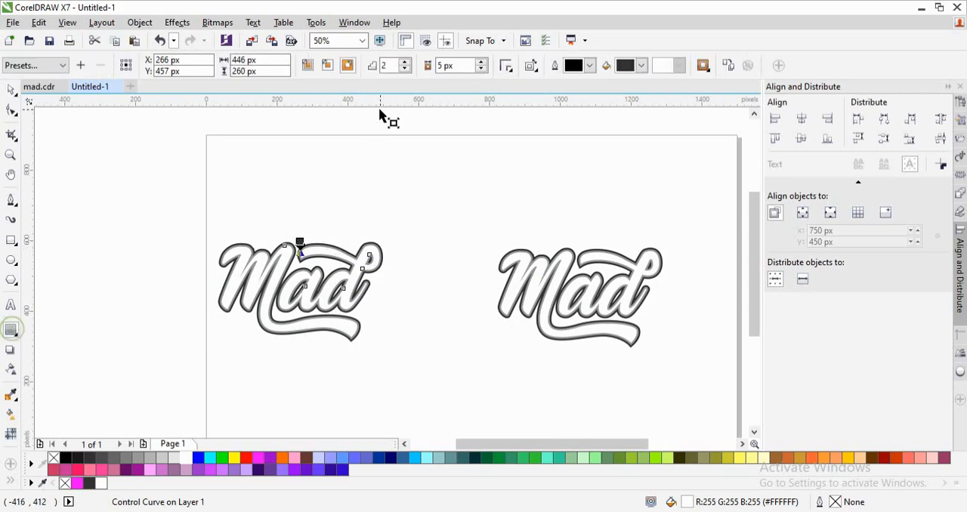
pyautogui.click(404, 70)
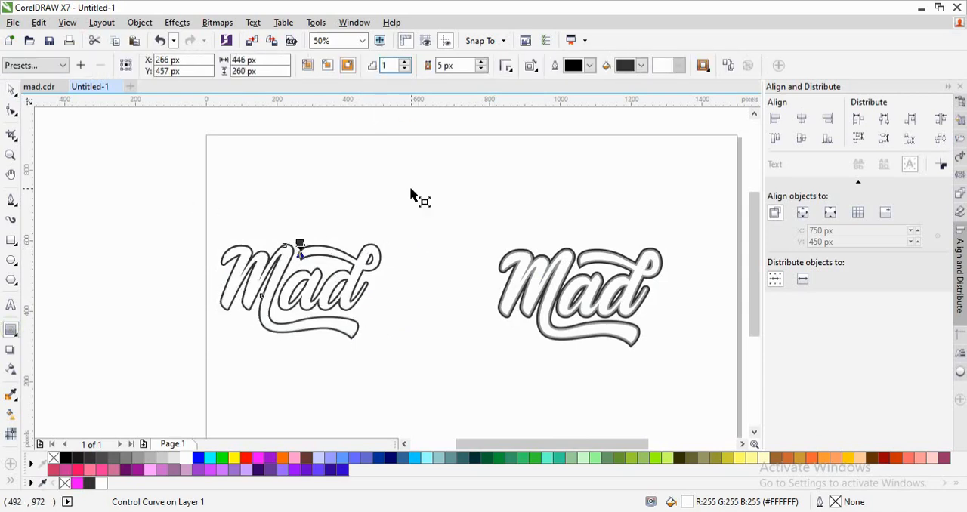
pyautogui.click(448, 239)
# - Break apart the 2-step contour group of the duplicate lettering
pyautogui.press('z')
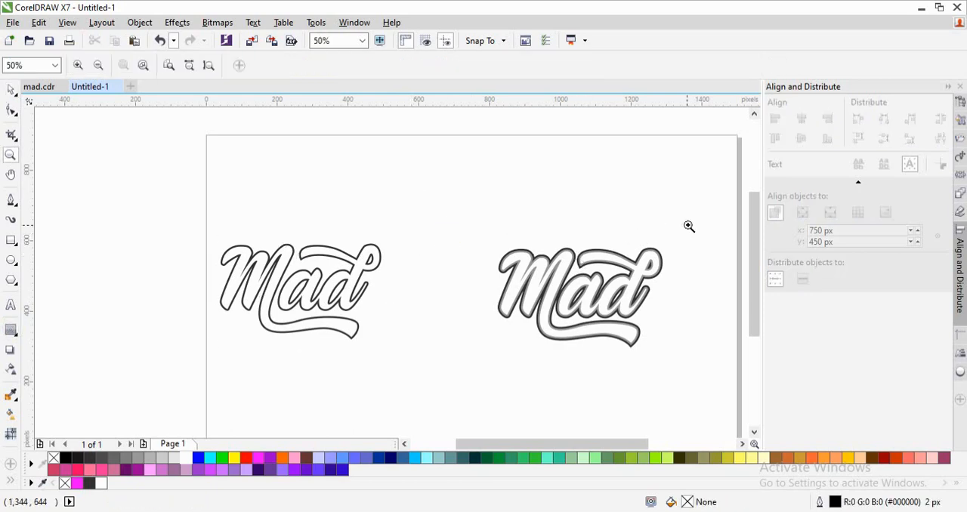
pyautogui.moveTo(688, 224); pyautogui.dragTo(429, 353)
pyautogui.press('space')
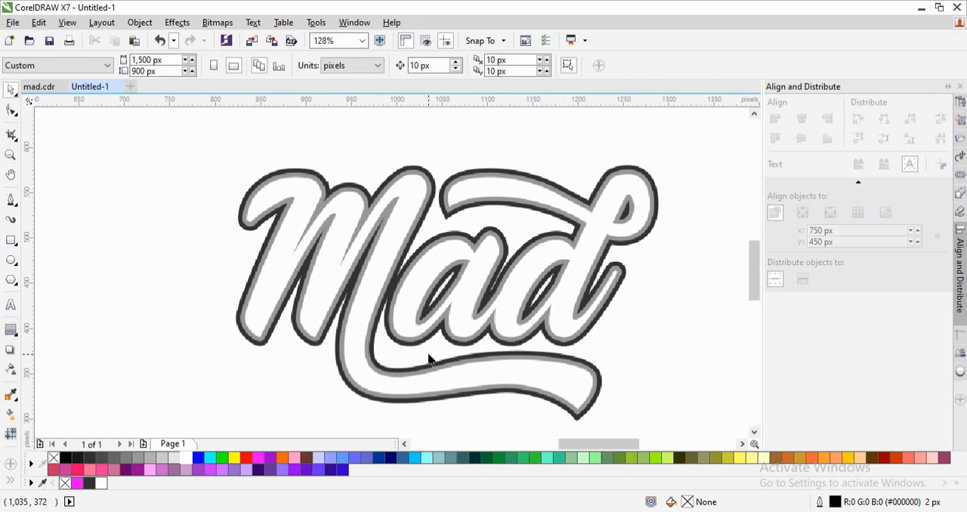
pyautogui.scroll(-1, 428, 349)
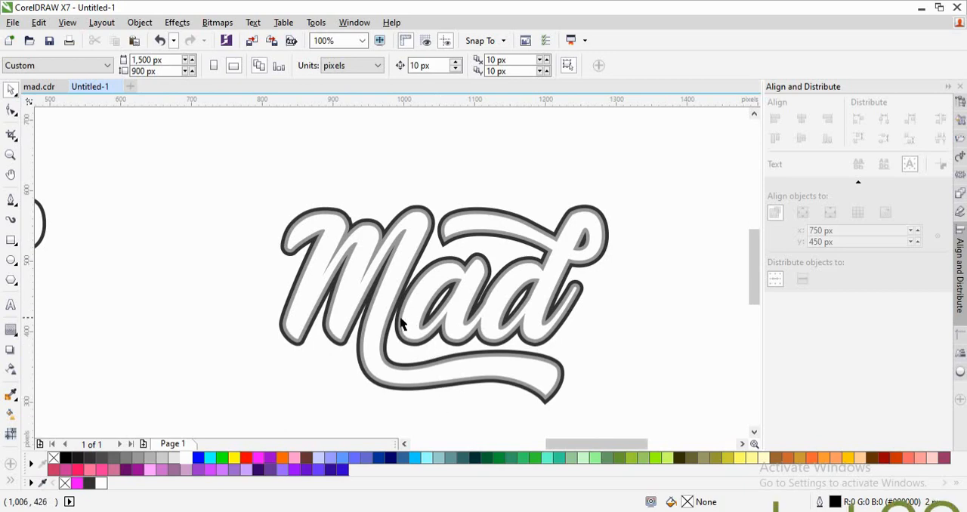
pyautogui.click(444, 249)
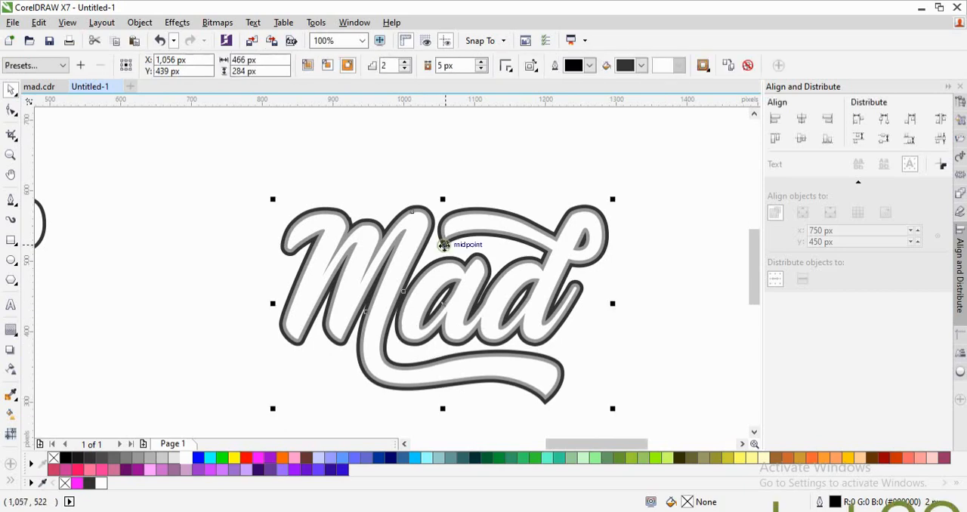
pyautogui.hotkey('ctrl', 'k')
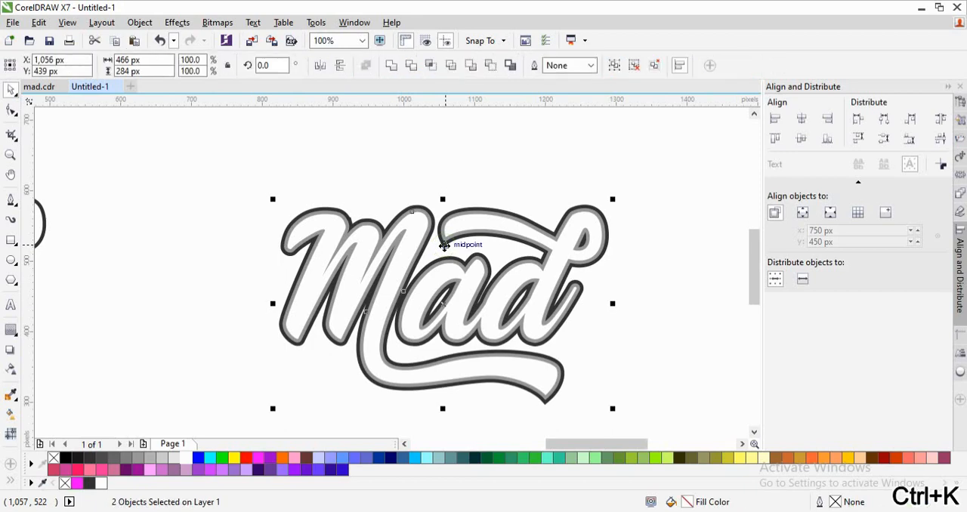
pyautogui.click(601, 159)
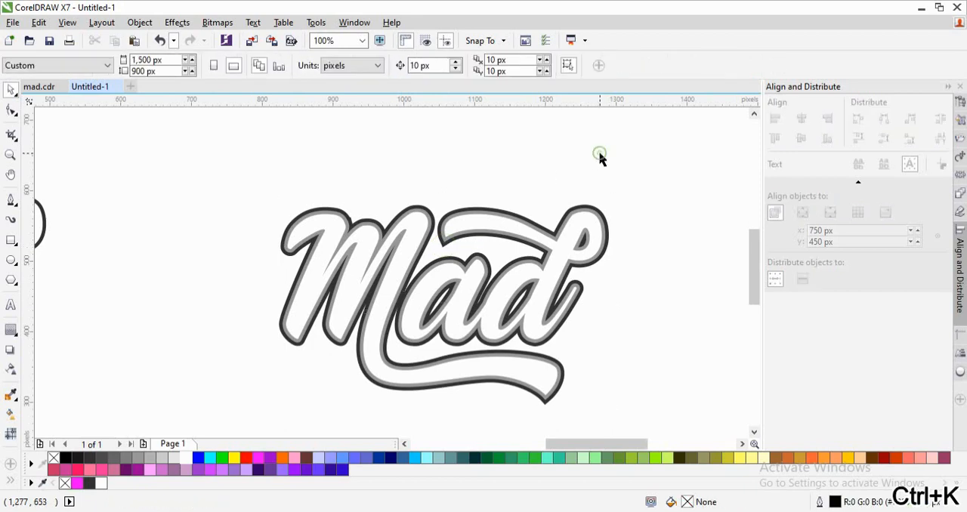
# - Offset the duplicate's white lettering up and left over its grey contour to about X 1,048 px, Y 449 px
pyautogui.click(587, 230)
pyautogui.moveTo(591, 224); pyautogui.dragTo(584, 218)
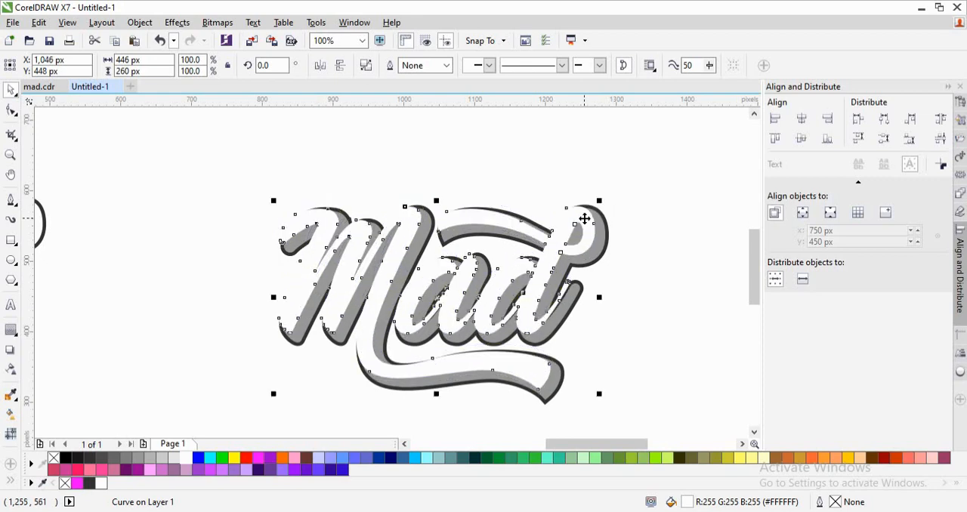
pyautogui.click(686, 236)
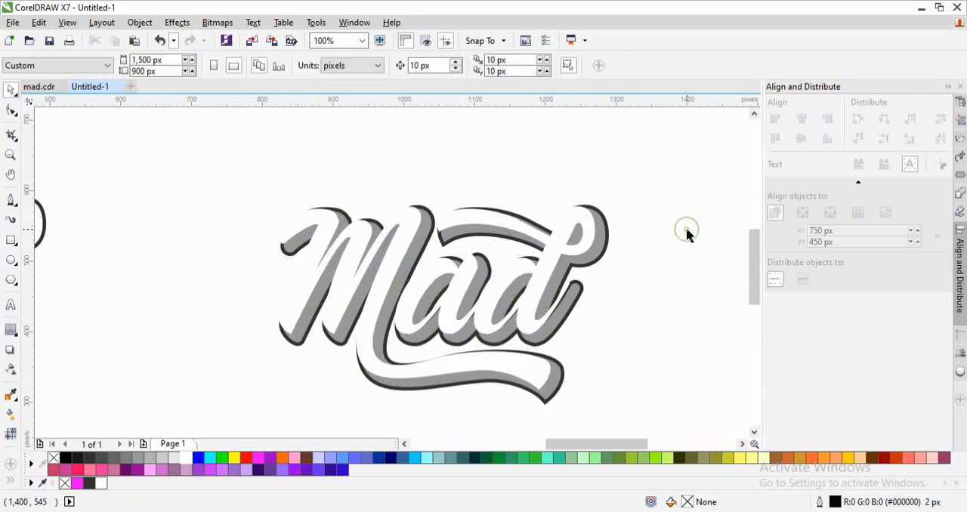
pyautogui.click(583, 252)
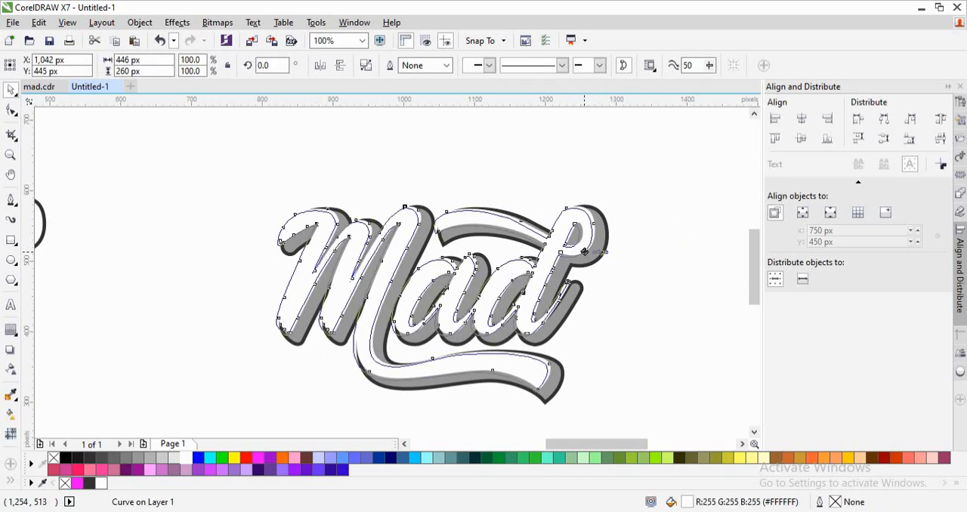
pyautogui.moveTo(584, 251); pyautogui.dragTo(587, 251)
pyautogui.press('z')
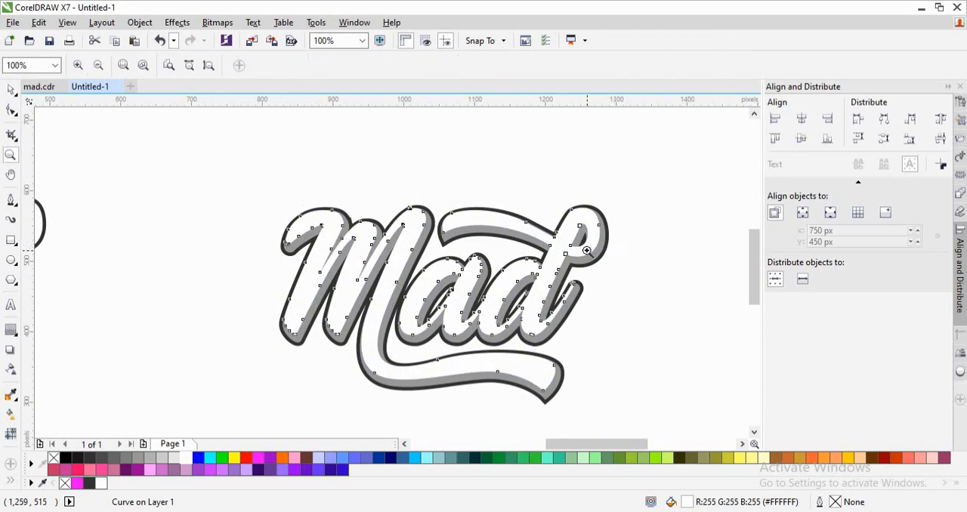
pyautogui.moveTo(632, 171); pyautogui.dragTo(267, 354)
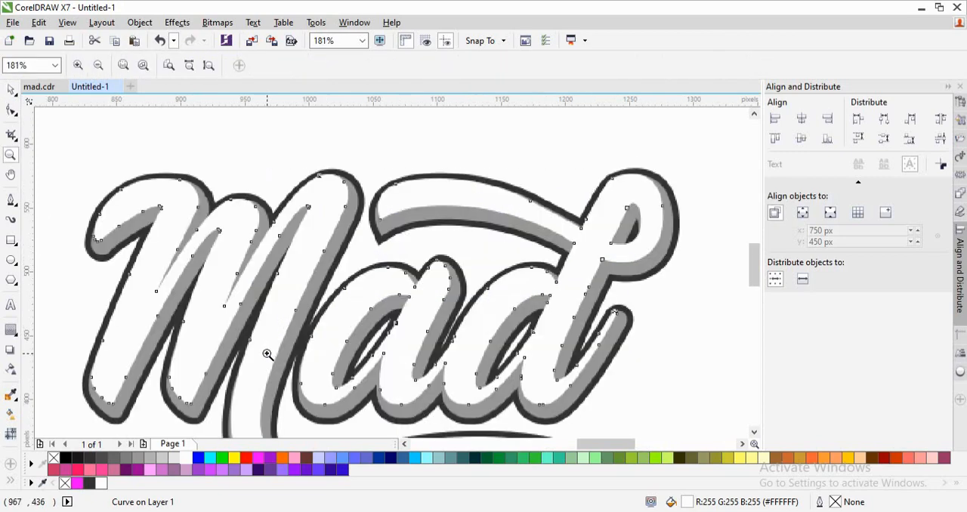
pyautogui.press('space')
pyautogui.moveTo(293, 276); pyautogui.dragTo(287, 272)
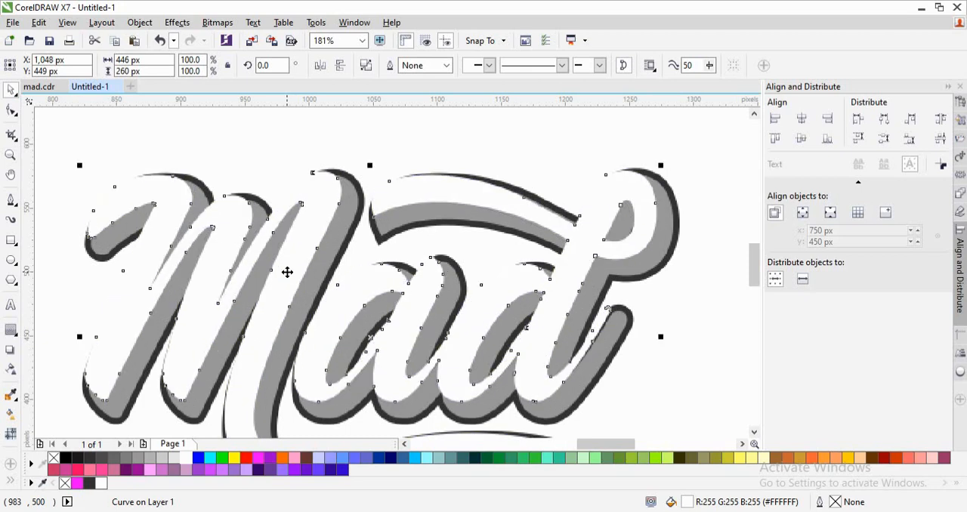
pyautogui.click(578, 157)
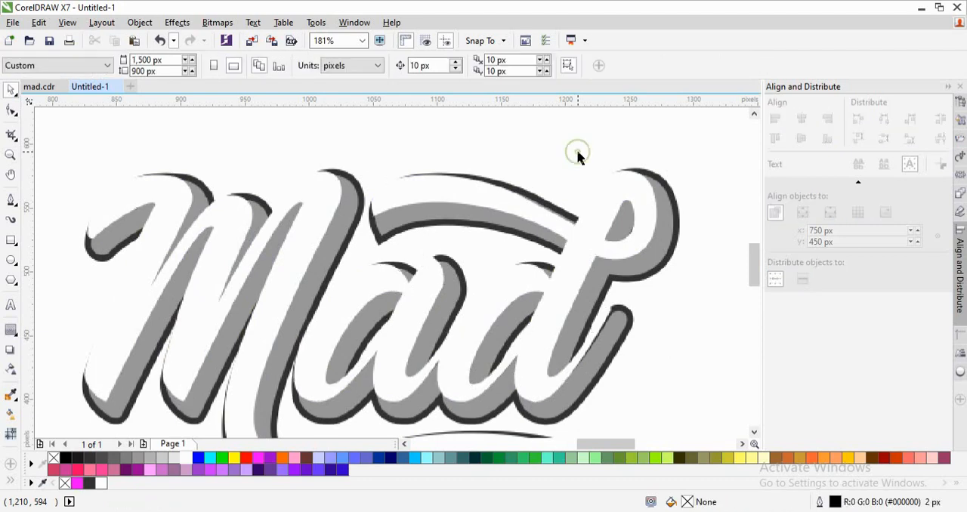
# - Fine-tune the white lettering's offset to X 1,050 px, Y 448 px over the grey and dark contour shapes
pyautogui.scroll(-3, 577, 157)
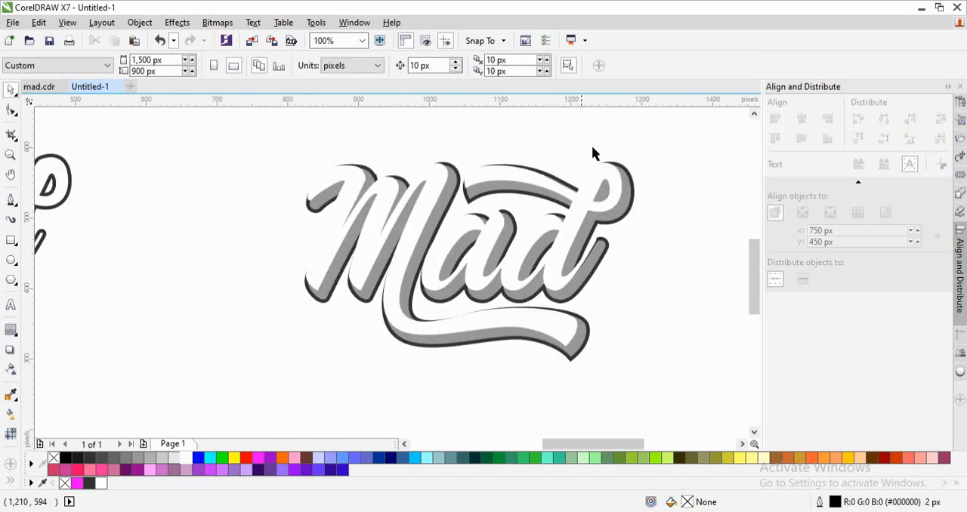
pyautogui.scroll(-2, 689, 167)
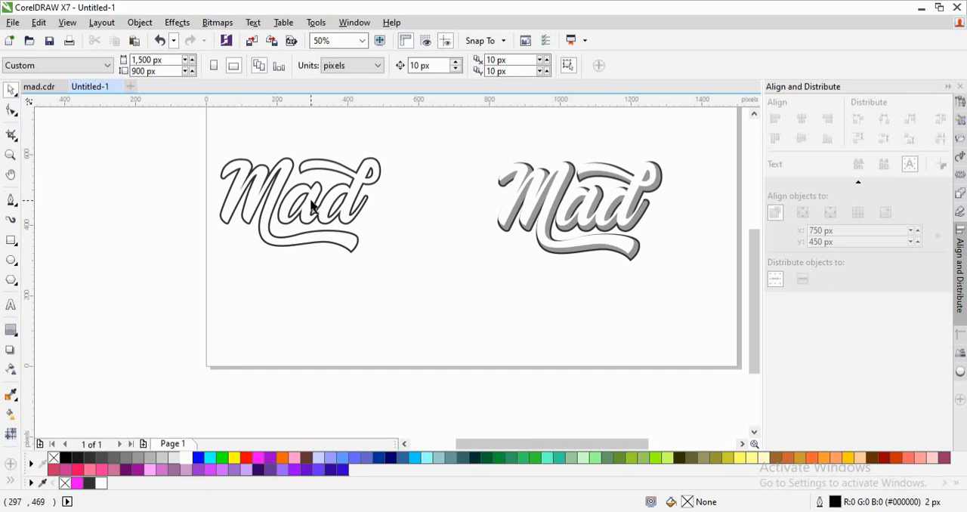
pyautogui.press('z')
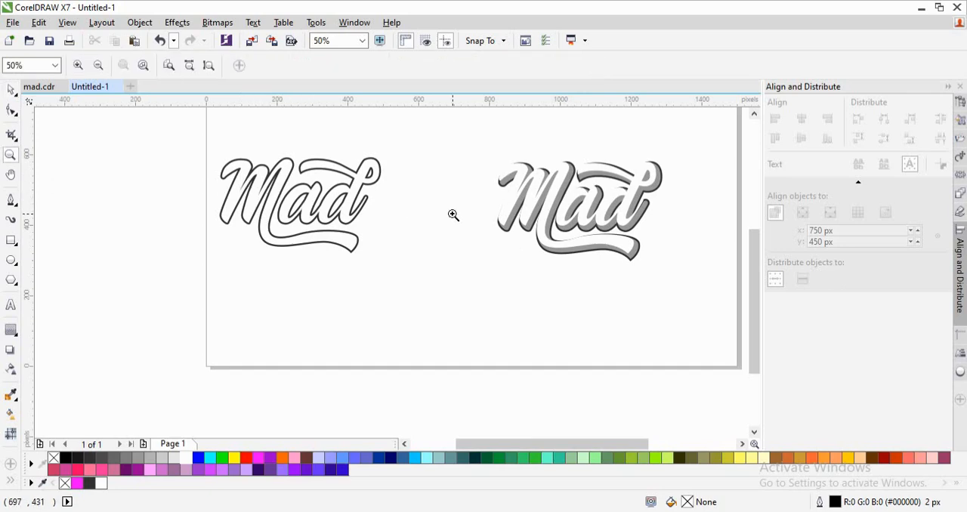
pyautogui.moveTo(457, 137); pyautogui.dragTo(693, 278)
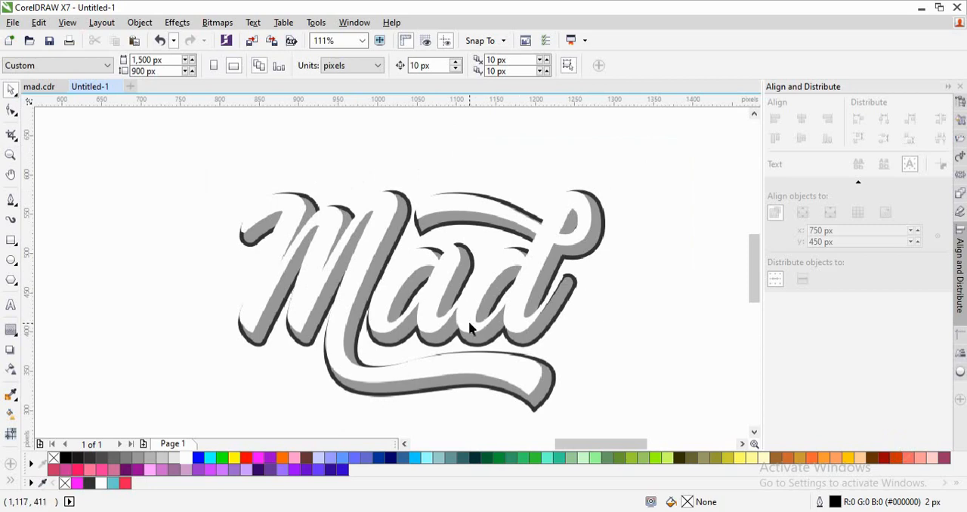
pyautogui.scroll(-1, 469, 328)
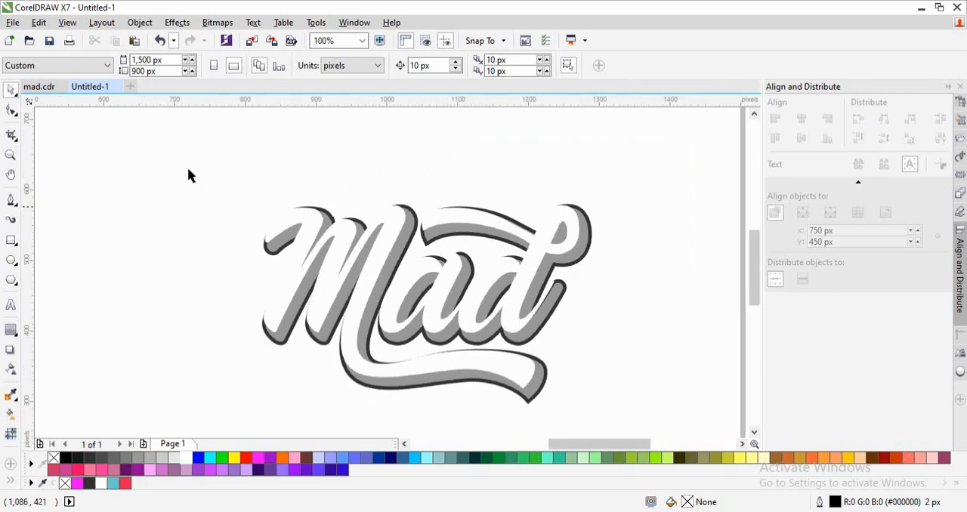
pyautogui.press('z')
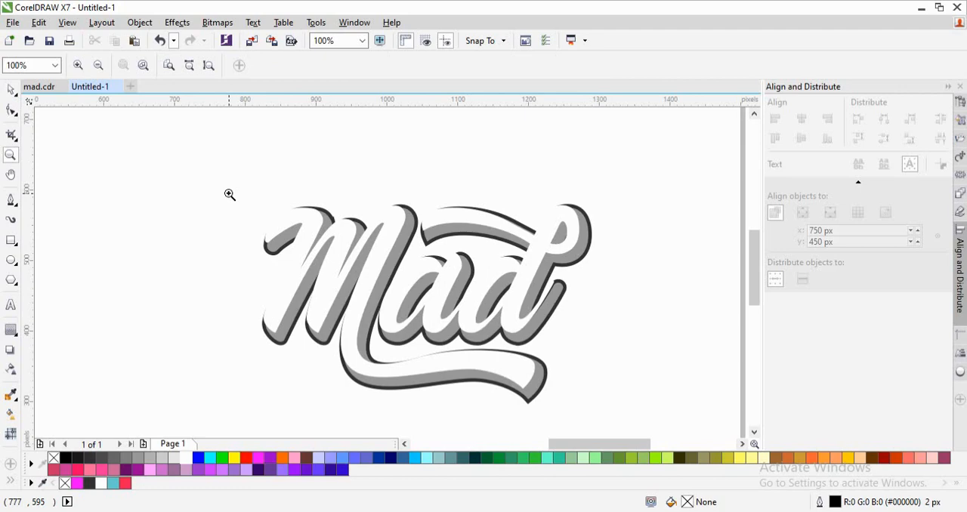
pyautogui.moveTo(229, 195); pyautogui.dragTo(449, 309)
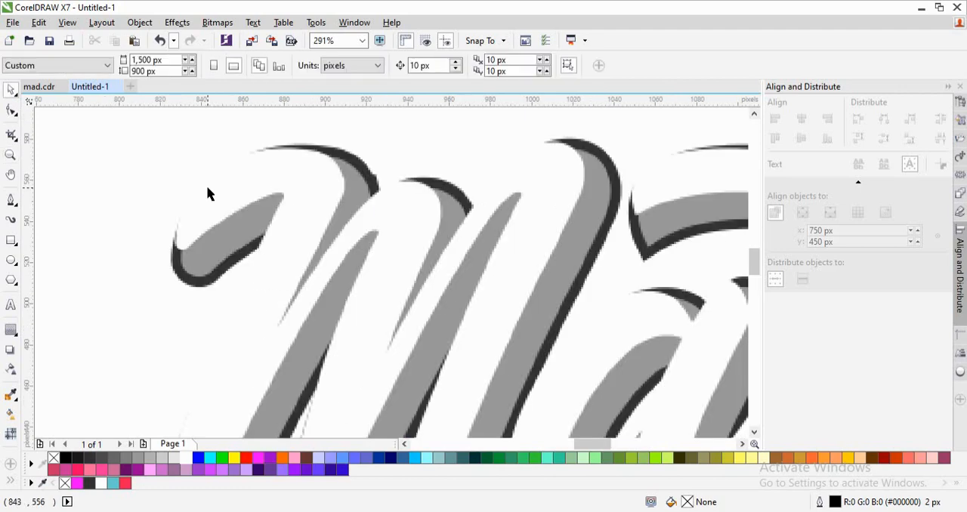
pyautogui.click(209, 207)
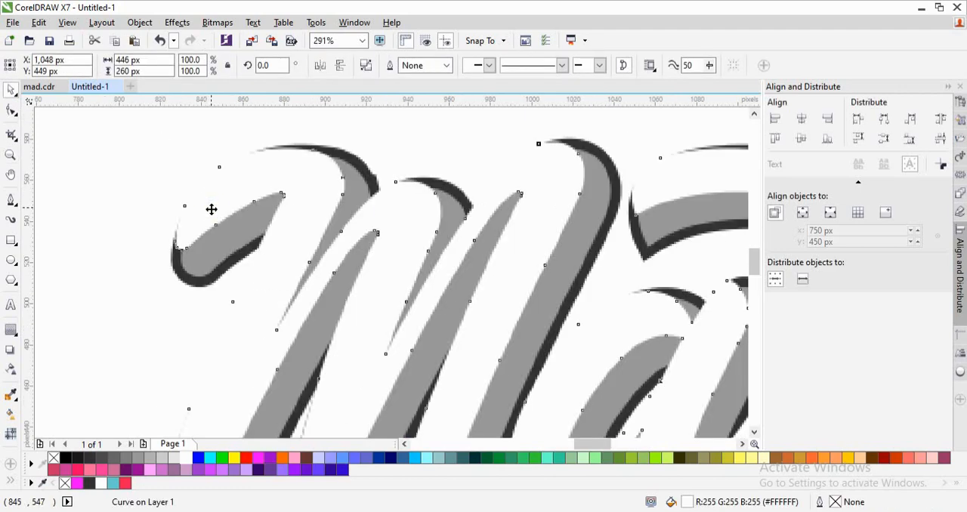
pyautogui.moveTo(211, 209); pyautogui.dragTo(215, 210)
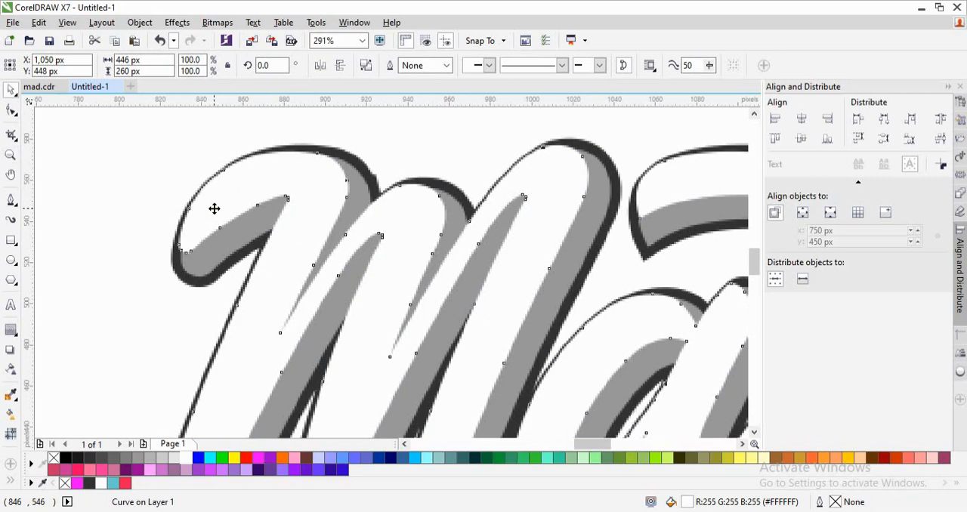
pyautogui.scroll(-2, 213, 208)
pyautogui.click(120, 216)
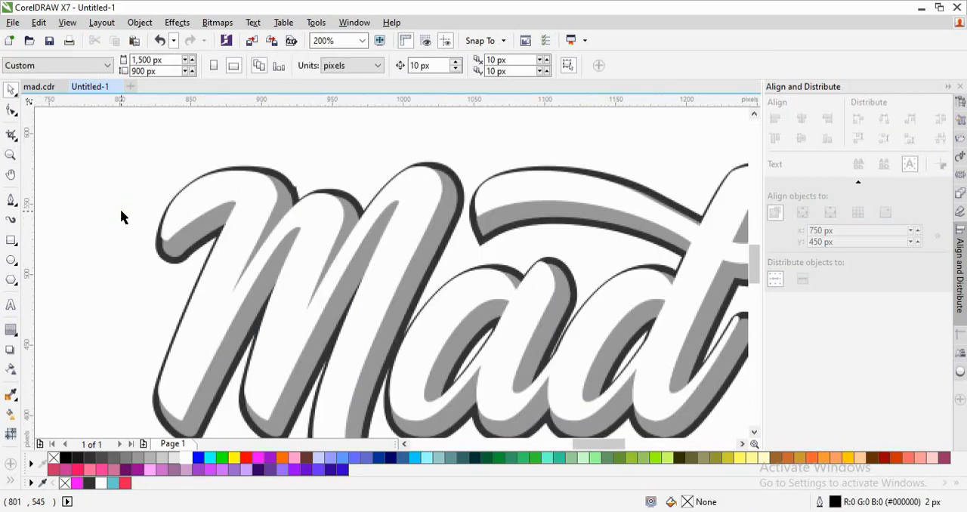
pyautogui.scroll(-2, 121, 217)
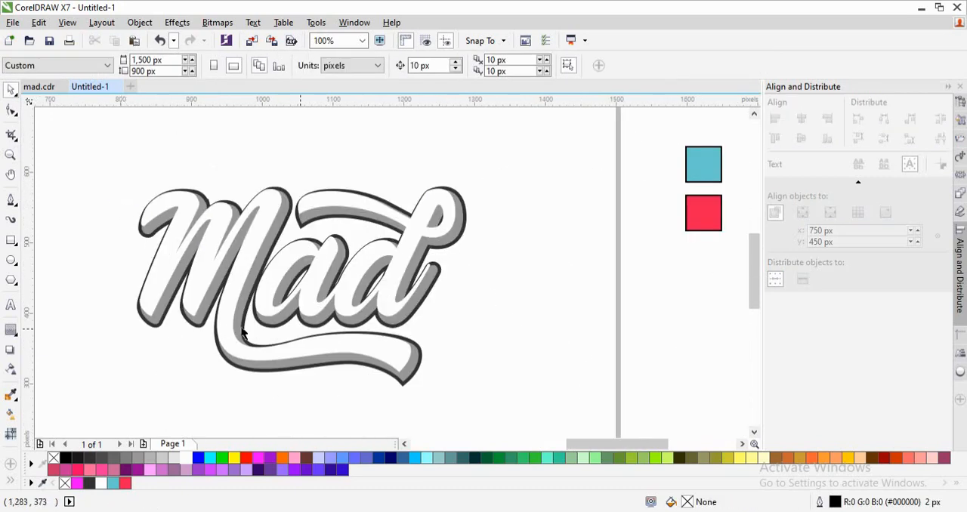
# - Sample the red swatch and apply its colour to the dark outermost contour of the duplicate lettering
pyautogui.click(10, 395)
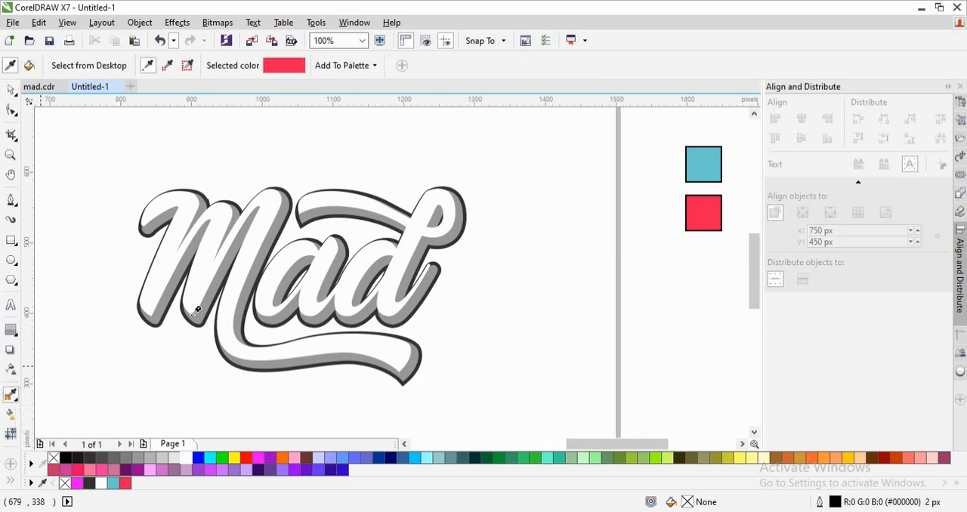
pyautogui.click(709, 215)
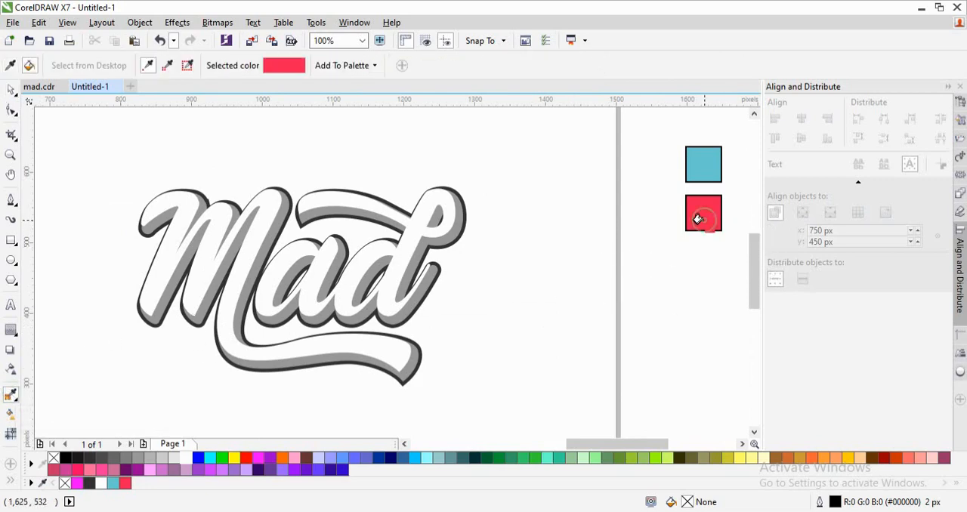
pyautogui.click(406, 376)
pyautogui.press('space')
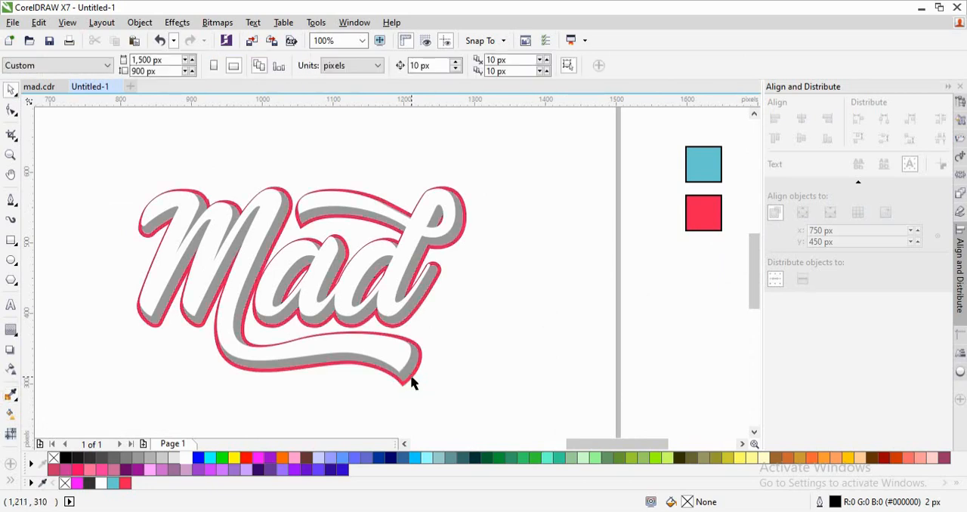
# - Sample the blue swatch (#69C9D0) and apply its colour to the grey contour layer of the duplicate lettering
pyautogui.press('space')
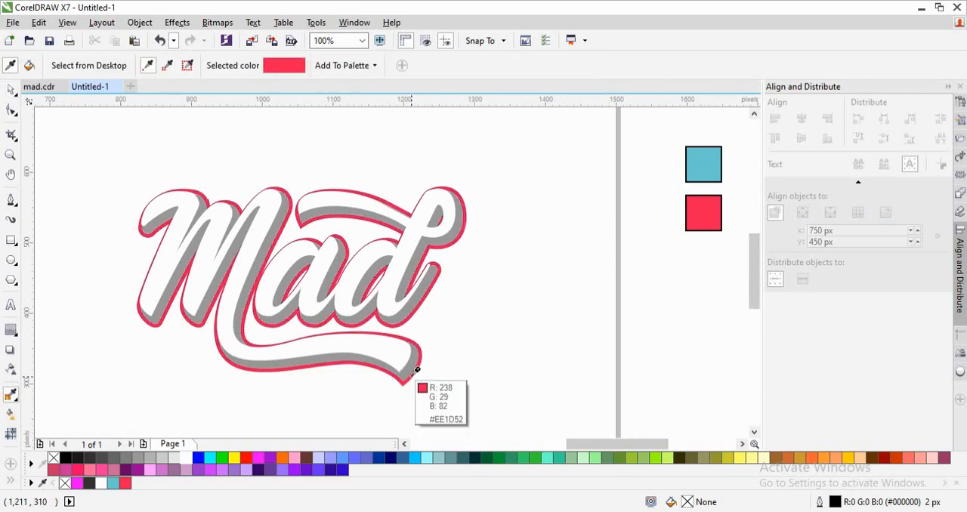
pyautogui.click(701, 165)
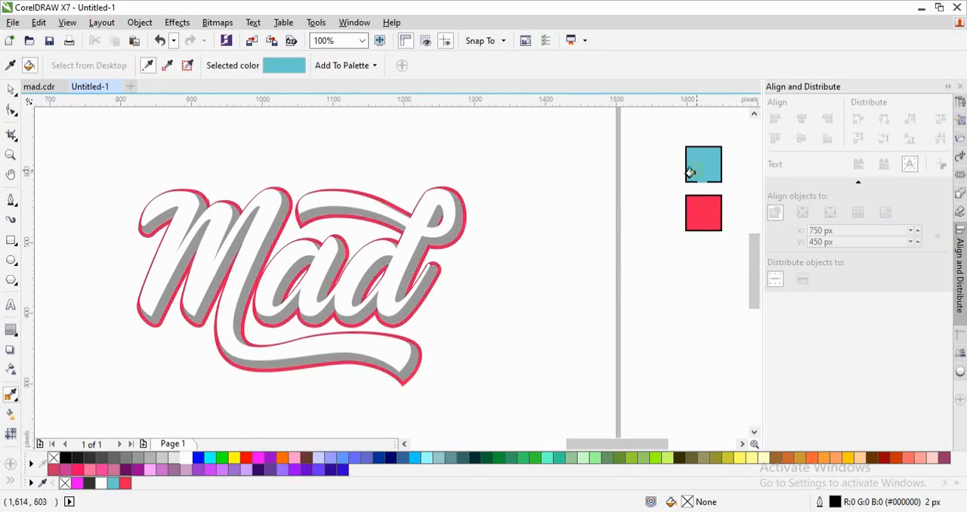
pyautogui.click(407, 301)
pyautogui.press('space')
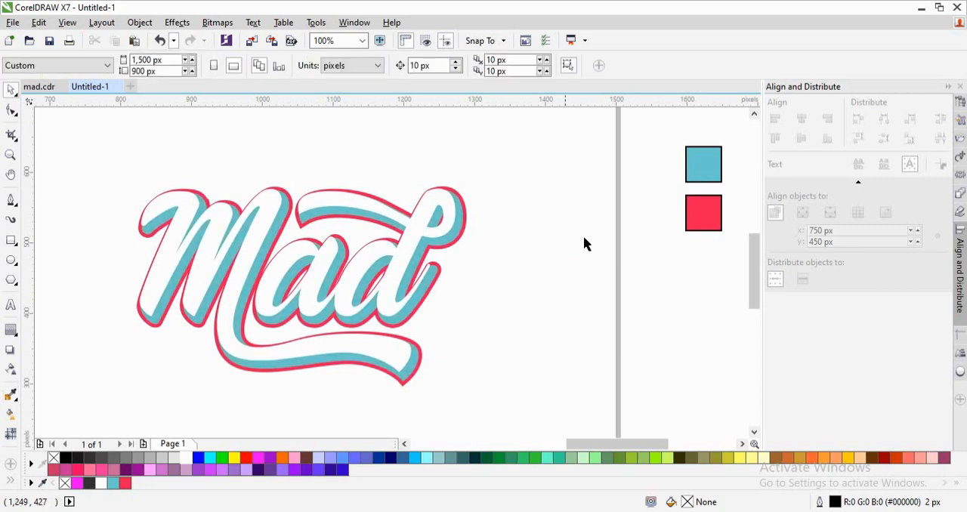
# - Try to nudge the white lettering right to X 1,054 px, Y 448 px, and undo the nudge
pyautogui.click(415, 222)
pyautogui.press('Right')
pyautogui.press('Right')
pyautogui.press('Right')
pyautogui.press('Right')
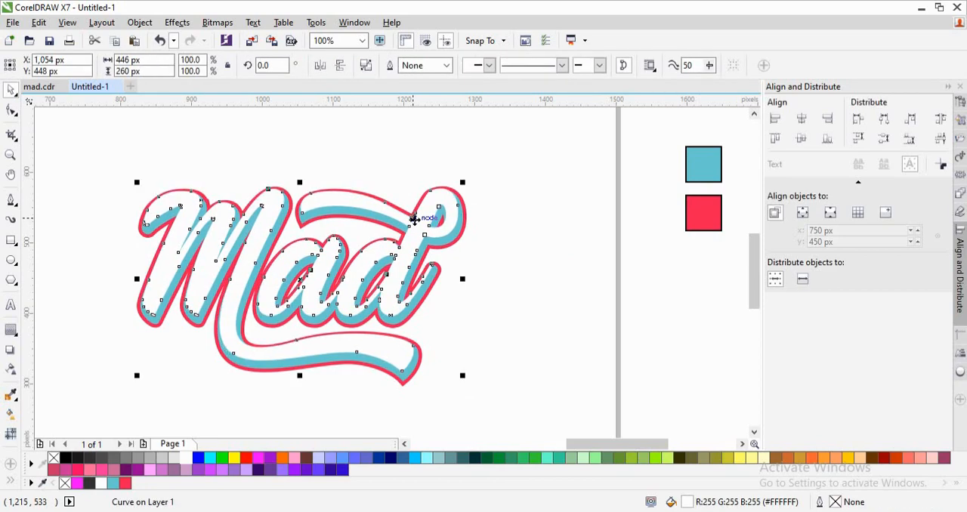
pyautogui.hotkey('ctrl', 'z')
pyautogui.press('z')
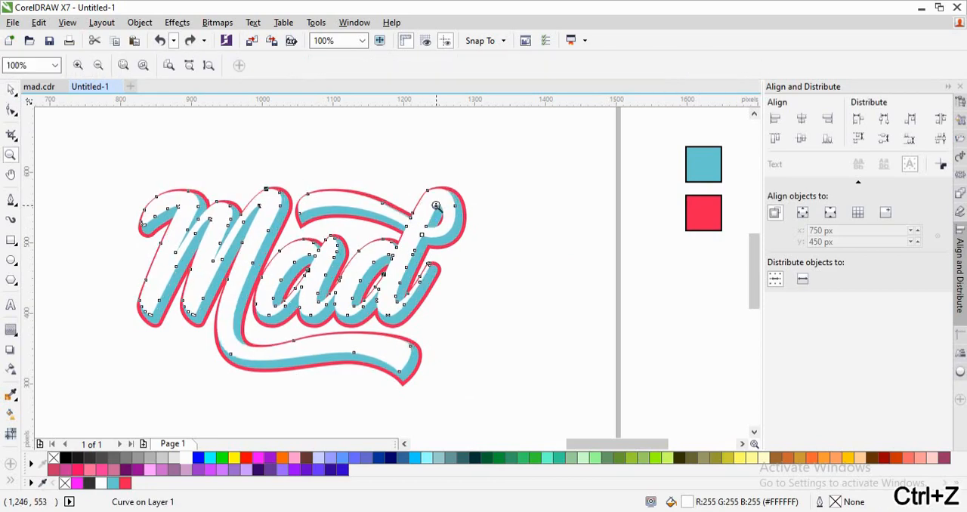
pyautogui.moveTo(471, 166); pyautogui.dragTo(226, 252)
pyautogui.press('space')
pyautogui.click(410, 201)
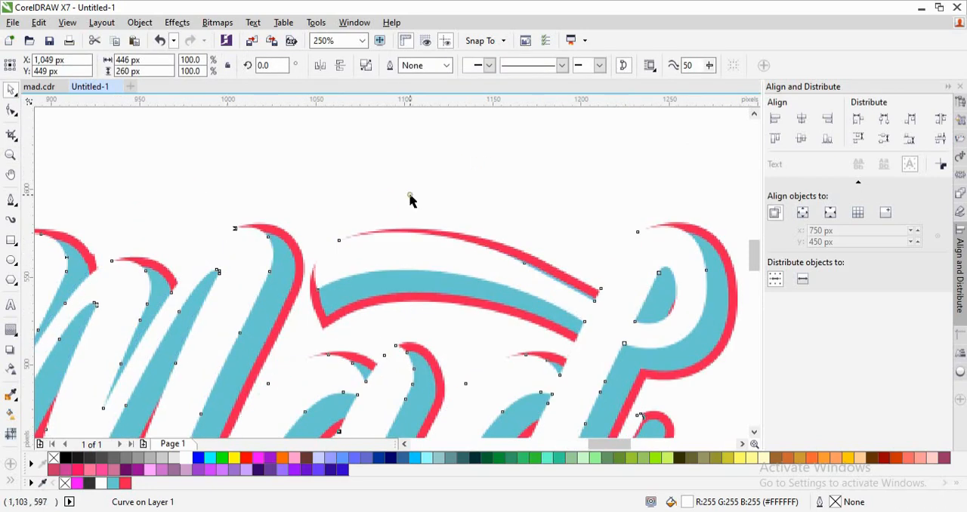
pyautogui.scroll(-3, 410, 201)
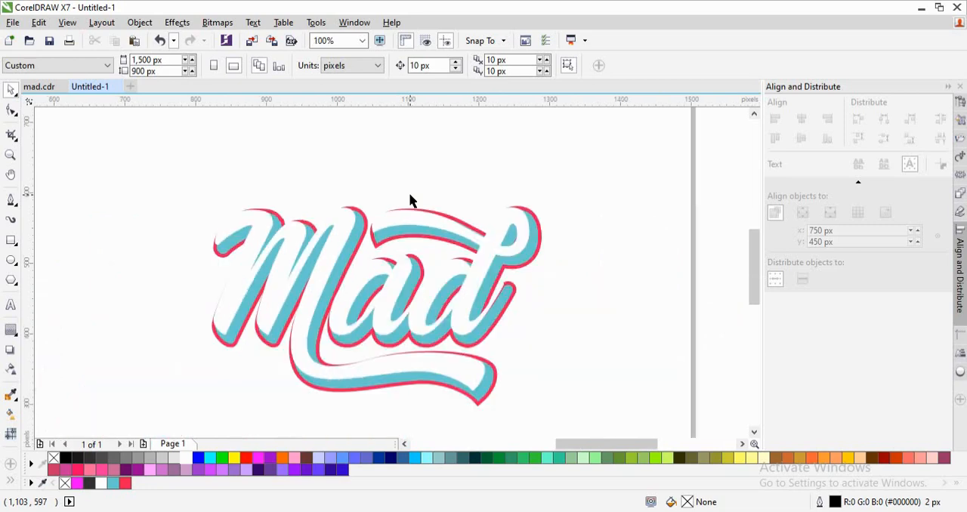
# - Try to move the white lettering to X 1,046 px, Y 451 px over the coloured contours, and undo the move
pyautogui.press('z')
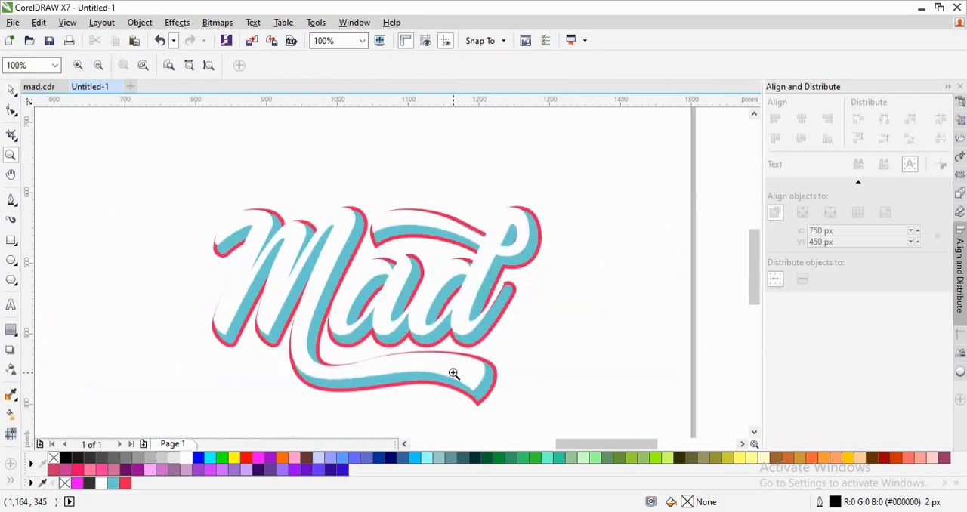
pyautogui.moveTo(484, 343); pyautogui.dragTo(294, 396)
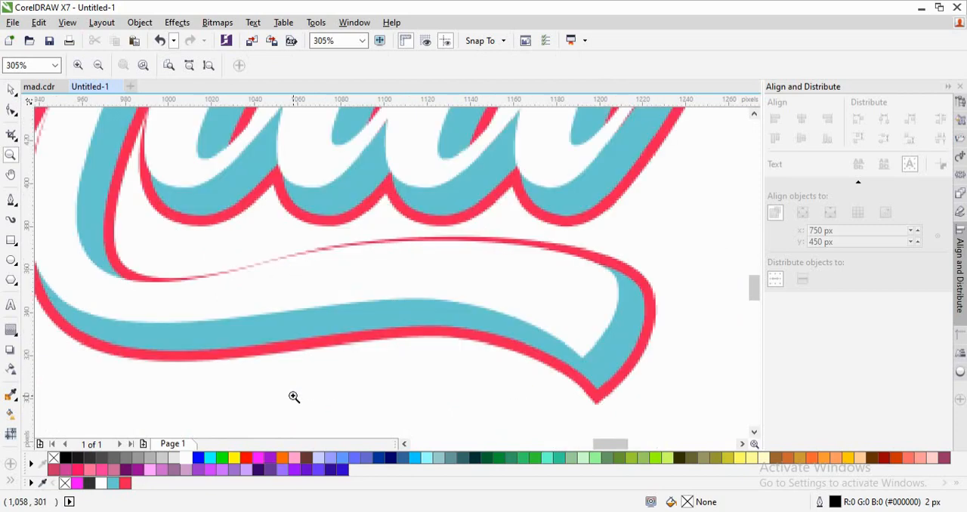
pyautogui.click(322, 277)
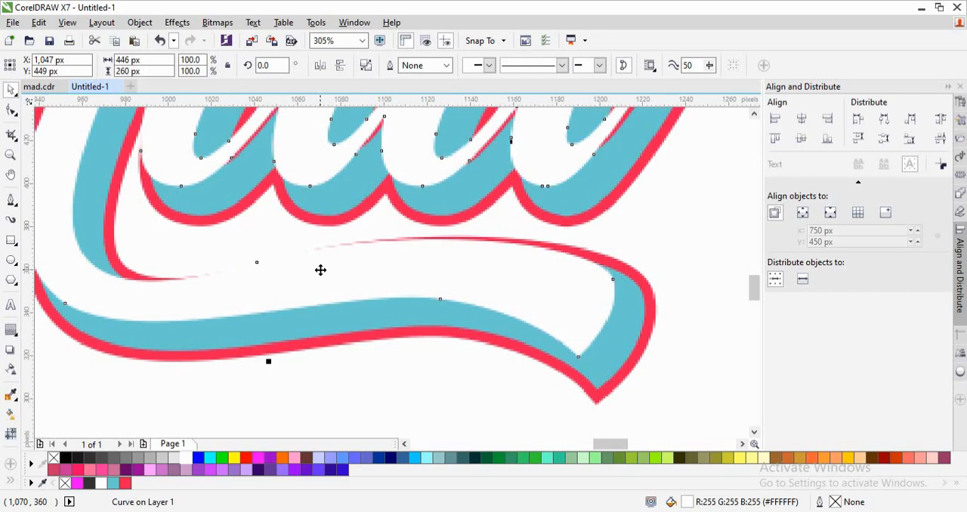
pyautogui.moveTo(320, 270); pyautogui.dragTo(319, 265)
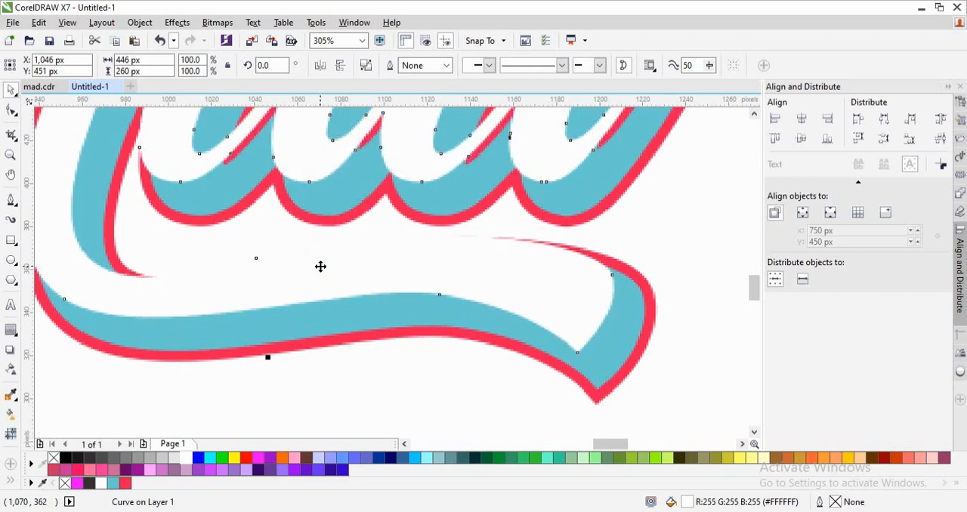
pyautogui.click(687, 326)
pyautogui.scroll(-3, 687, 326)
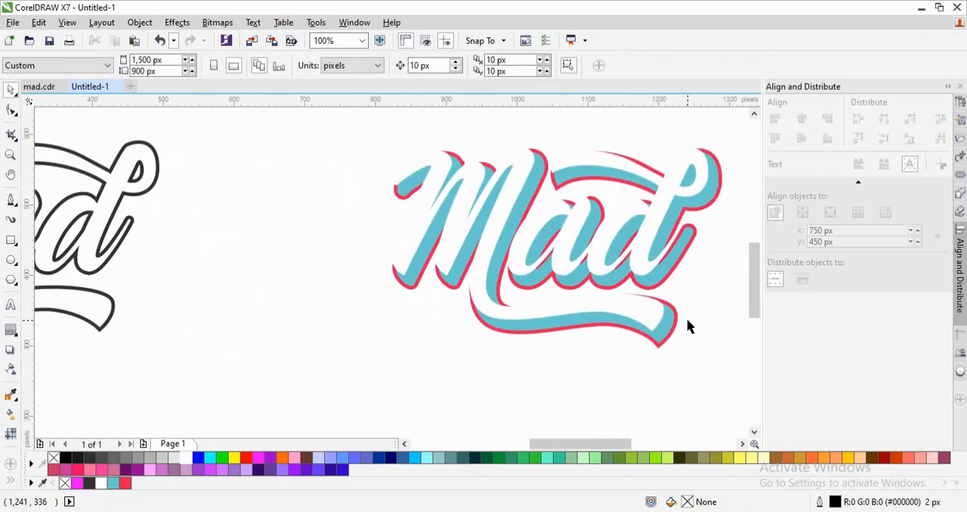
pyautogui.hotkey('ctrl', 'z')
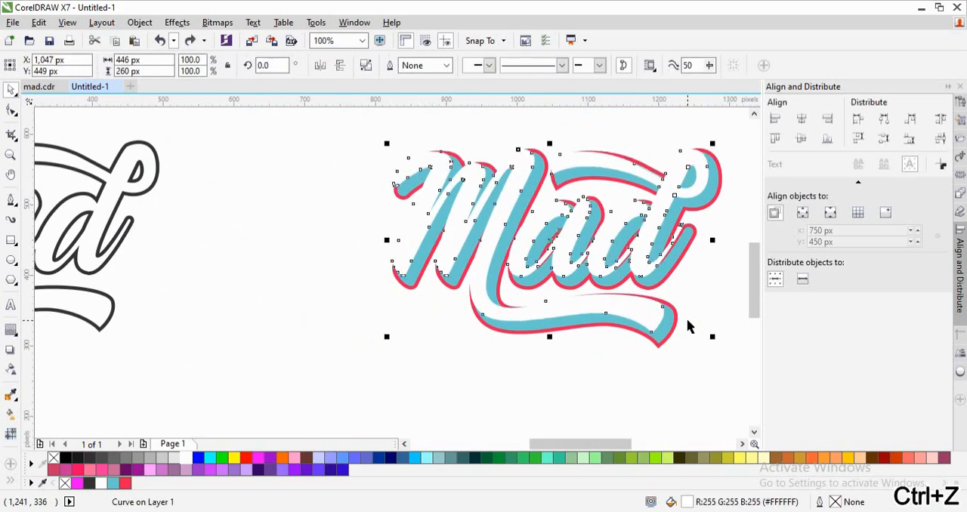
pyautogui.click(674, 349)
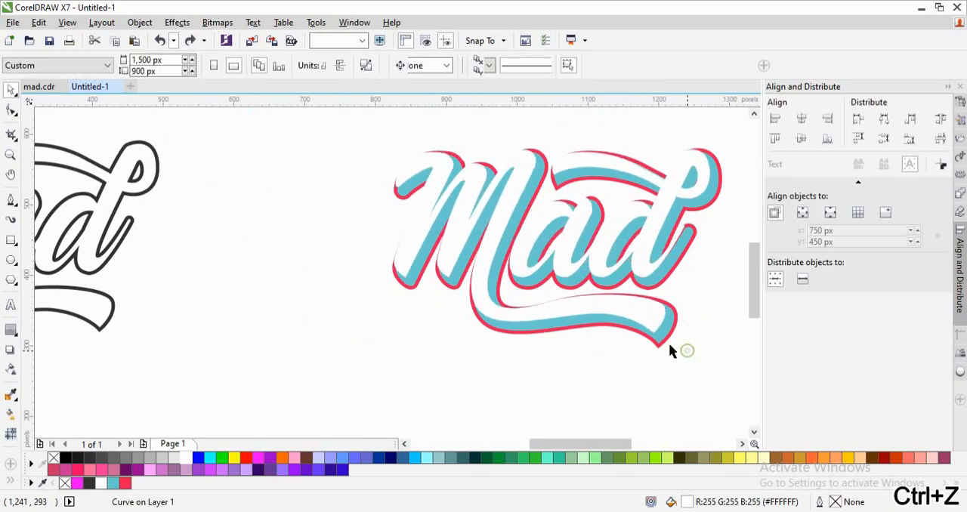
# - Try to enlarge the white lettering to 453 by 264 px (101.5%) and shift it to X 1,050 px, Y 452 px, and undo both changes
pyautogui.click(654, 329)
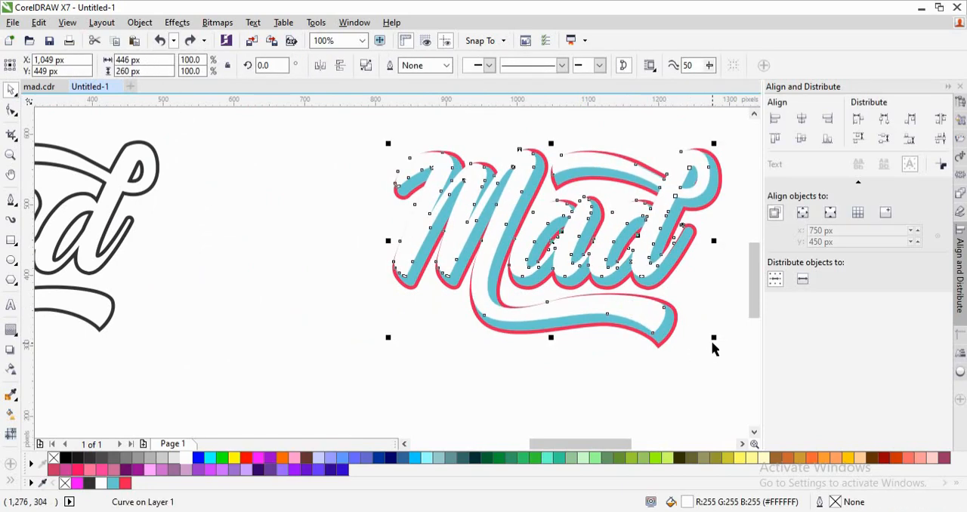
pyautogui.moveTo(712, 340); pyautogui.dragTo(715, 349)
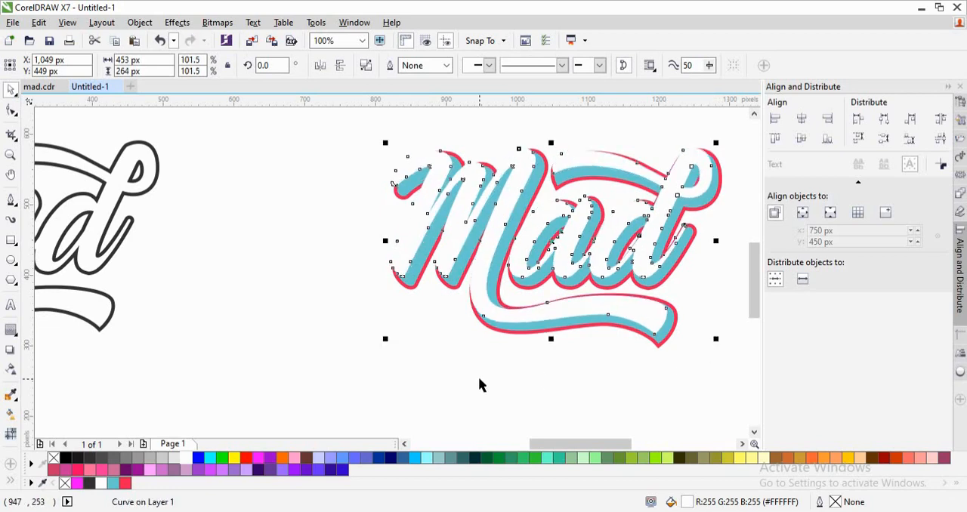
pyautogui.click(527, 371)
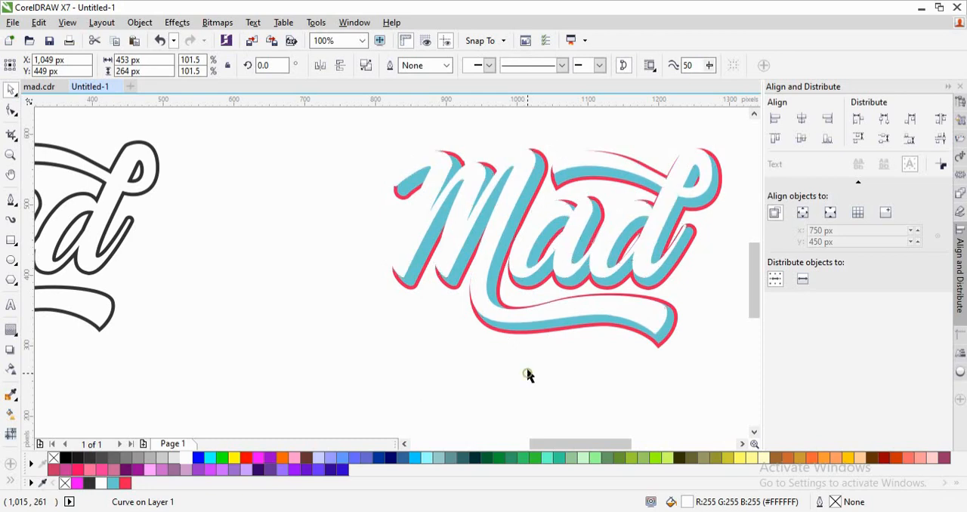
pyautogui.click(486, 307)
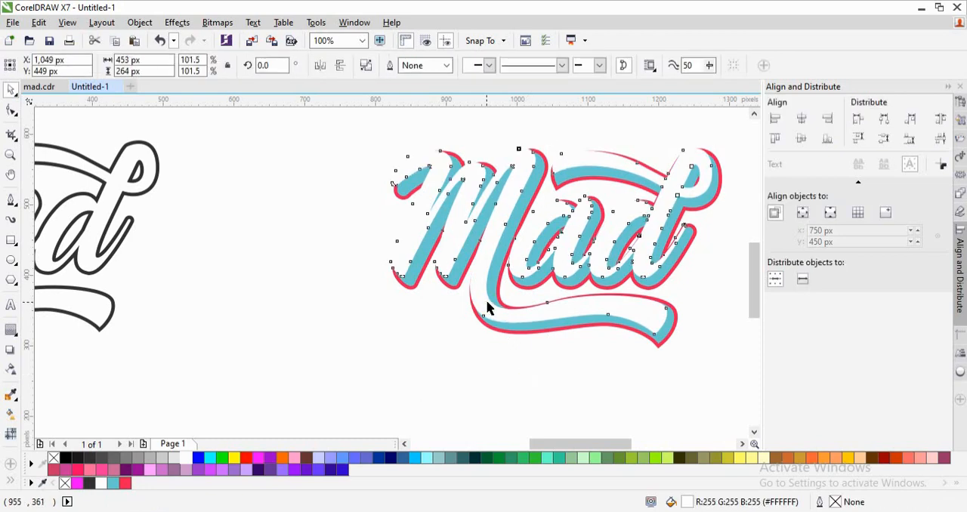
pyautogui.moveTo(488, 302); pyautogui.dragTo(487, 303)
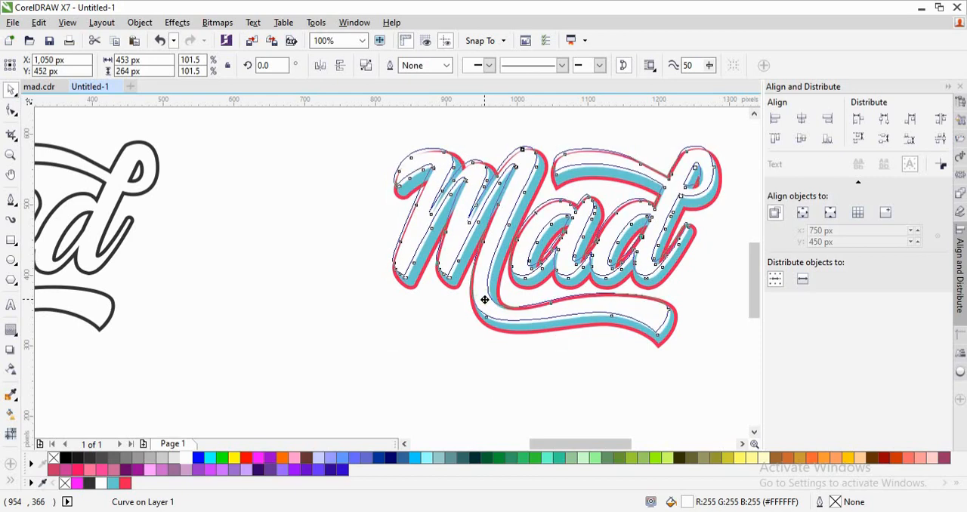
pyautogui.hotkey('ctrl', 'z')
pyautogui.moveTo(484, 300); pyautogui.dragTo(485, 301)
pyautogui.hotkey('ctrl', 'z')
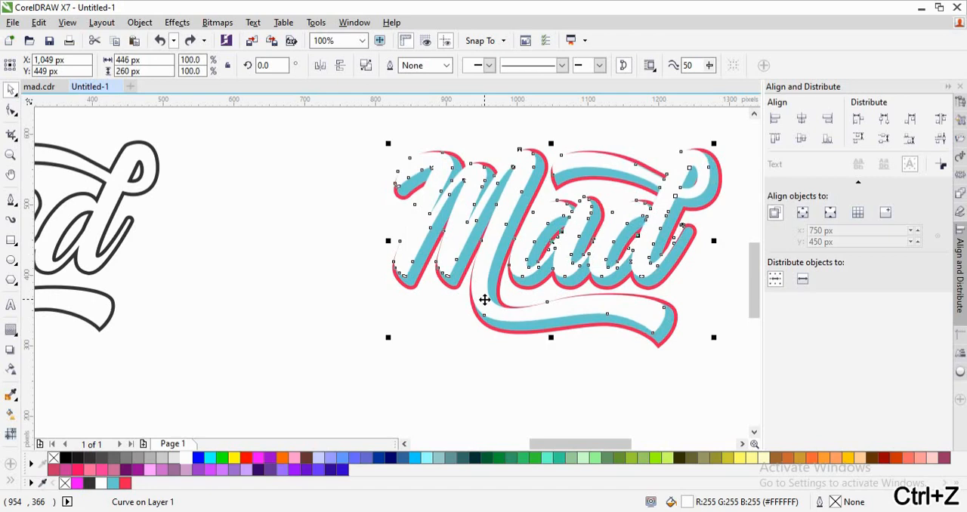
pyautogui.click(484, 300)
pyautogui.click(484, 300)
pyautogui.click(587, 390)
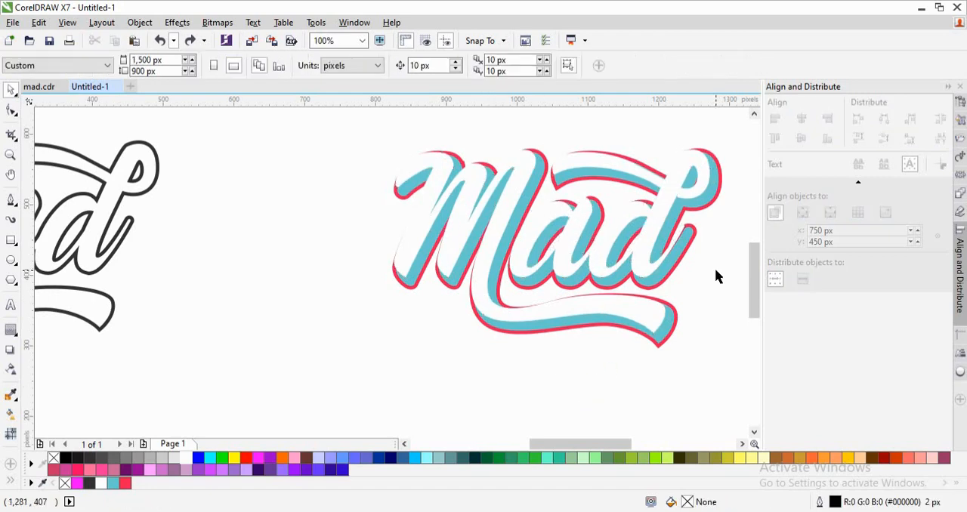
# - Shift the nodes at the tip of the white d's exit stroke slightly right toward the blue contour
pyautogui.press('z')
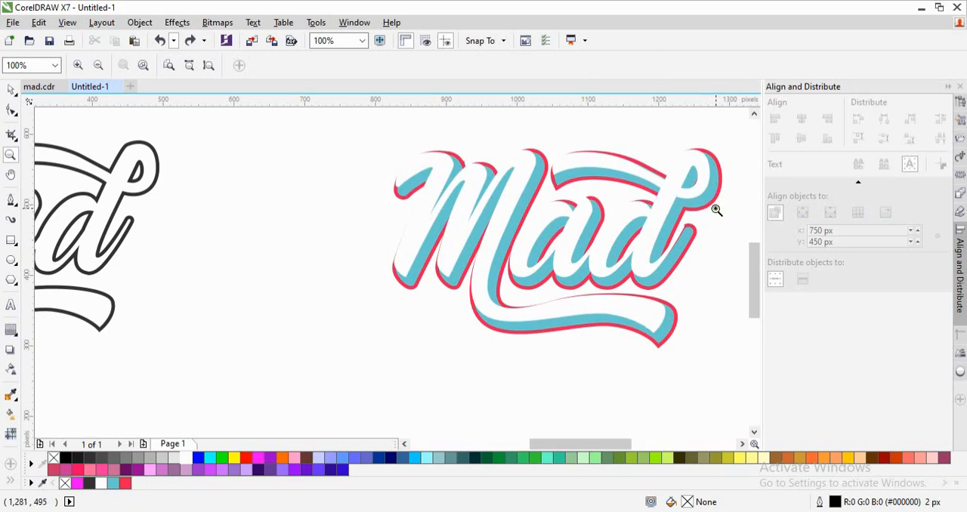
pyautogui.moveTo(715, 210); pyautogui.dragTo(582, 313)
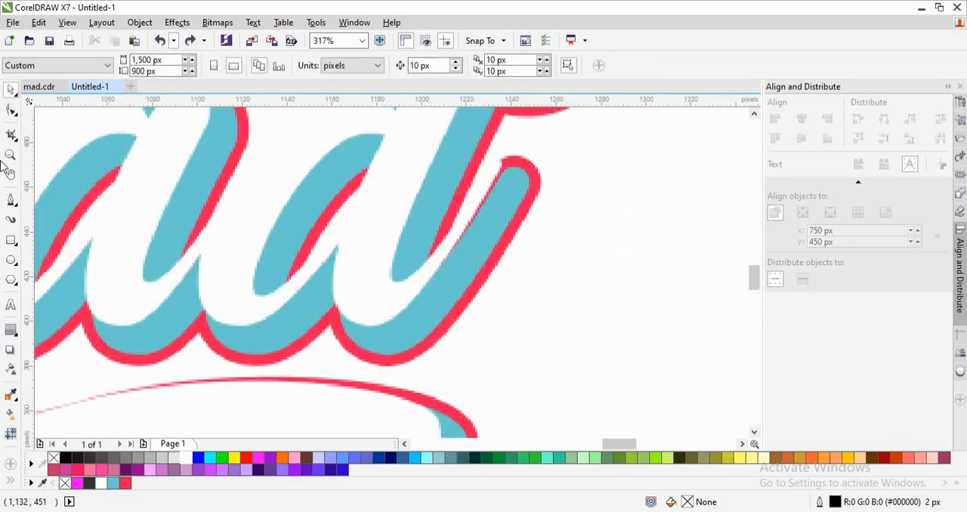
pyautogui.click(11, 111)
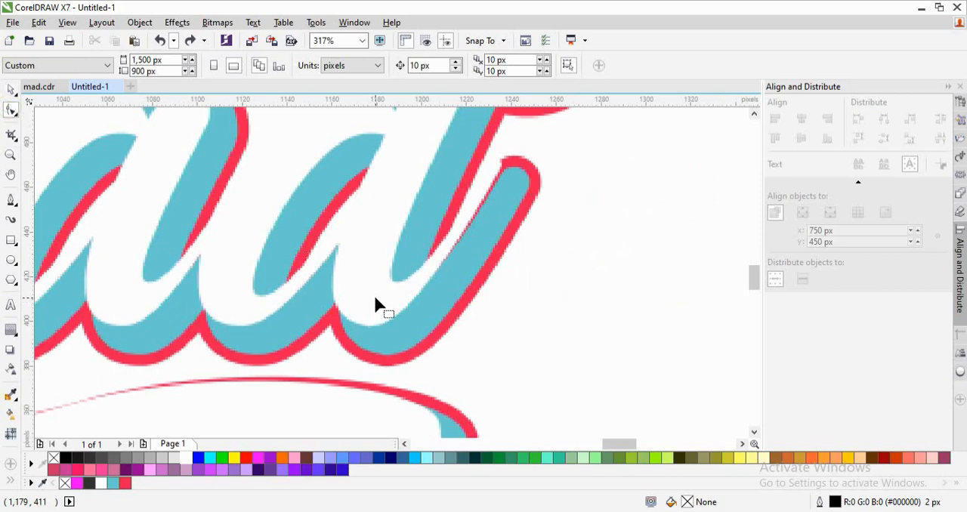
pyautogui.click(375, 299)
pyautogui.moveTo(521, 142); pyautogui.dragTo(428, 274)
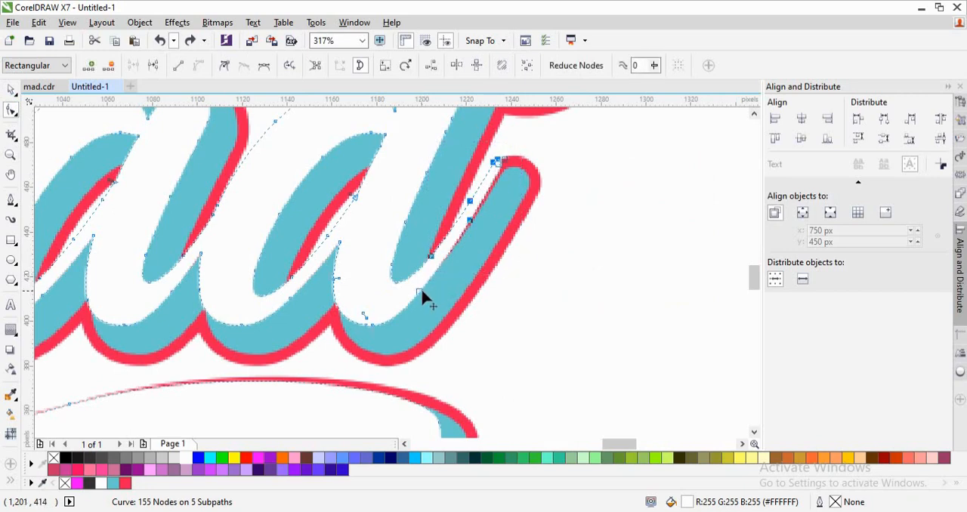
pyautogui.keyDown('shift'); pyautogui.click(420, 290); pyautogui.keyUp('shift')
pyautogui.moveTo(499, 166); pyautogui.dragTo(507, 171)
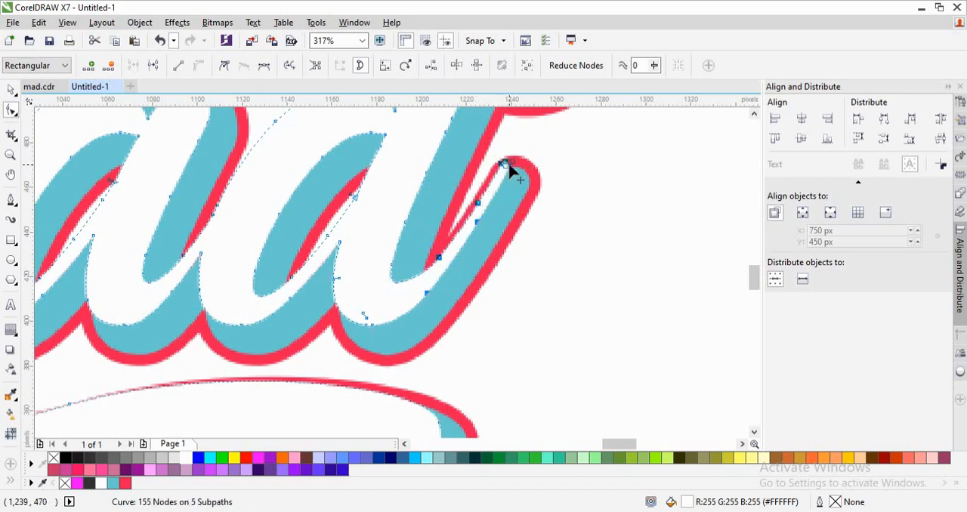
pyautogui.moveTo(509, 166); pyautogui.dragTo(503, 165)
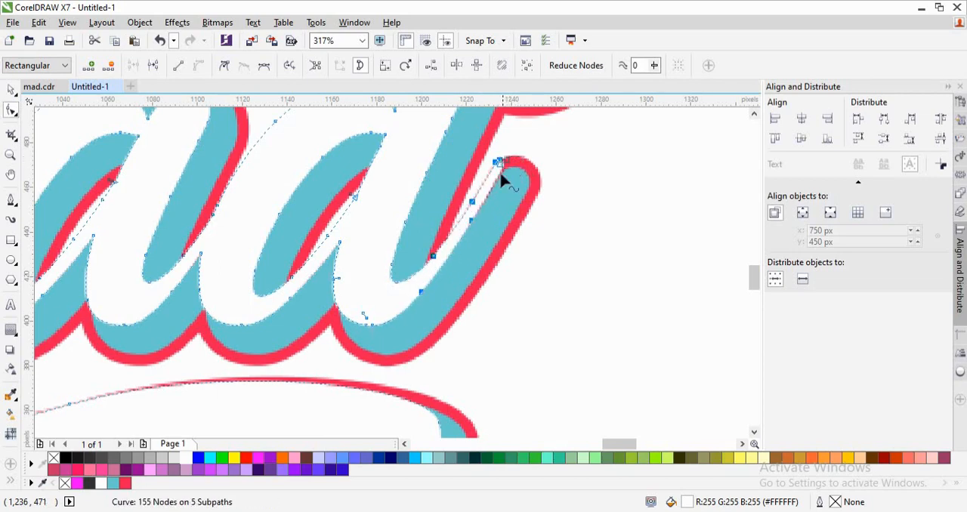
pyautogui.click(599, 188)
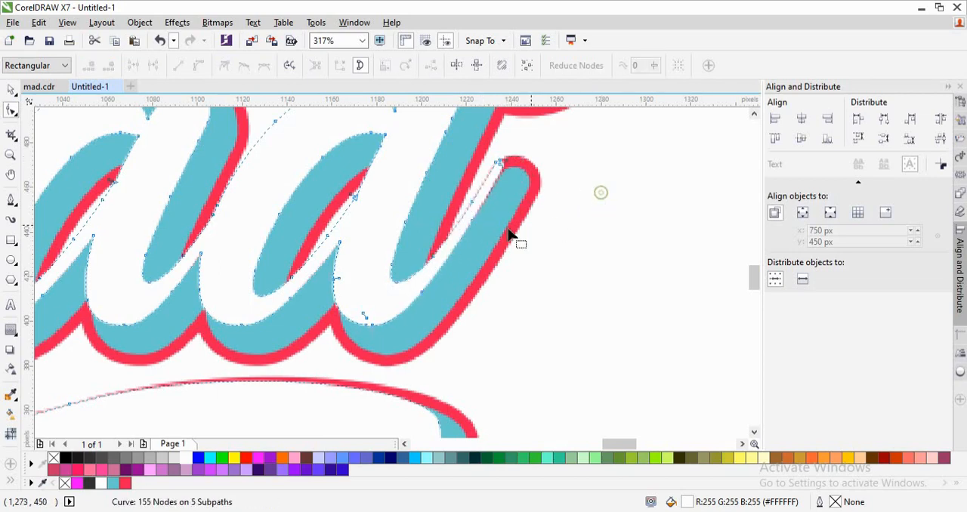
# - Move two nodes on the lower edge of the white d's exit stroke outward to thicken it over the blue contour
pyautogui.click(470, 220)
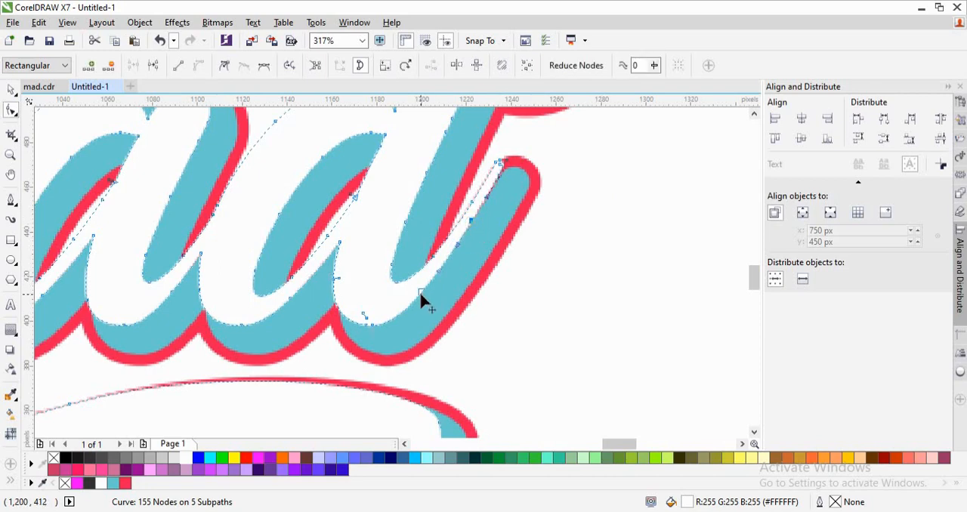
pyautogui.moveTo(422, 293); pyautogui.dragTo(423, 299)
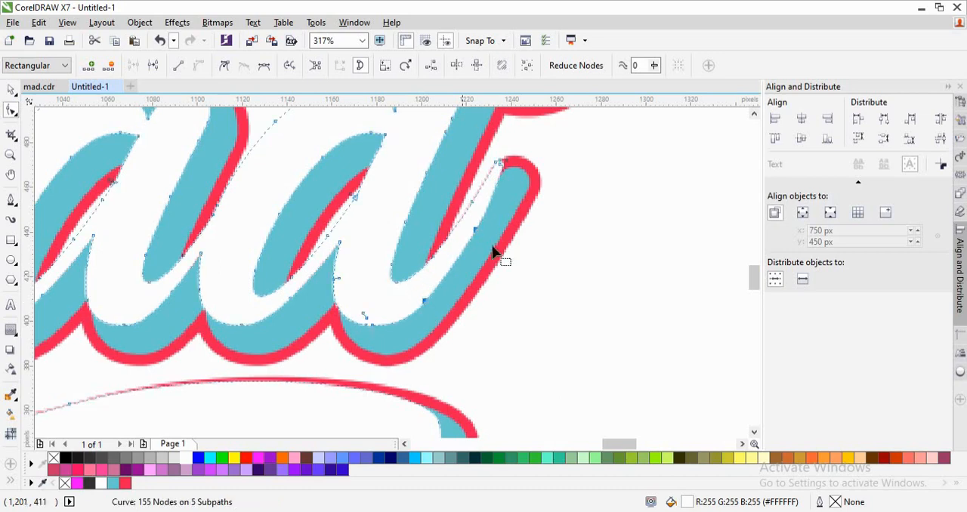
pyautogui.press('space')
pyautogui.click(580, 289)
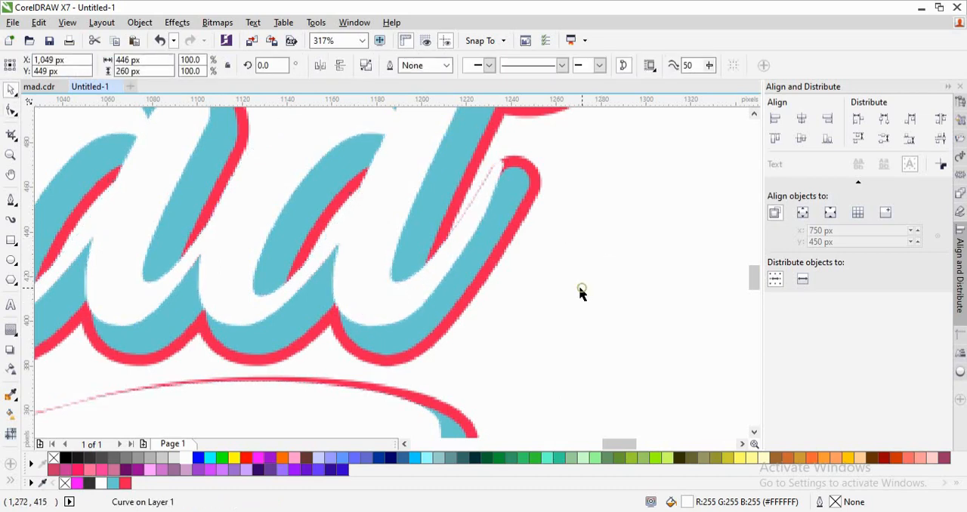
# - Ungroup the red and blue contour layers behind the white lettering
pyautogui.press('space')
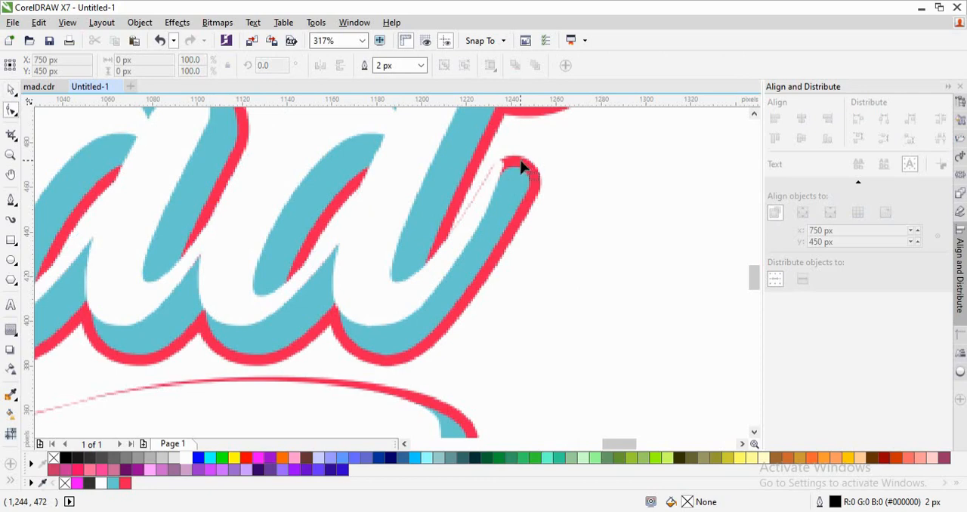
pyautogui.press('space')
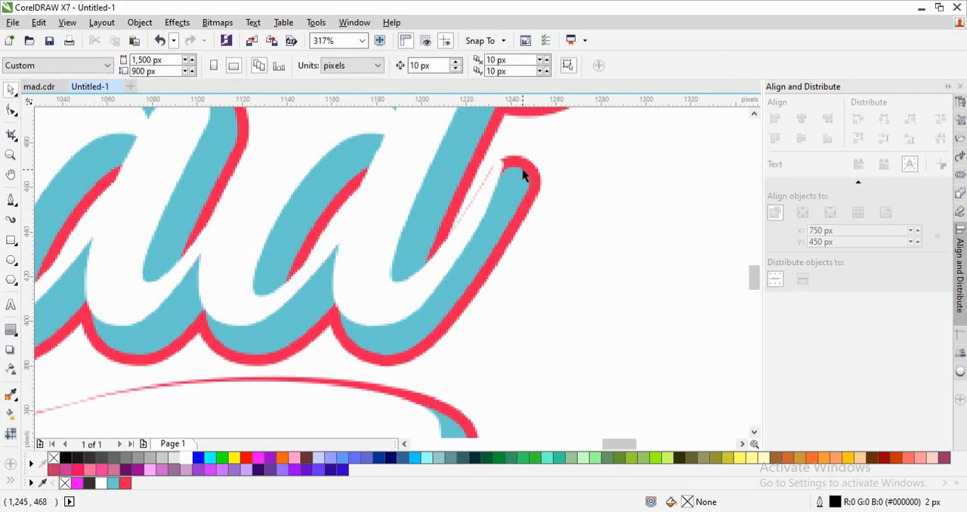
pyautogui.click(522, 171)
pyautogui.hotkey('ctrl', 'u')
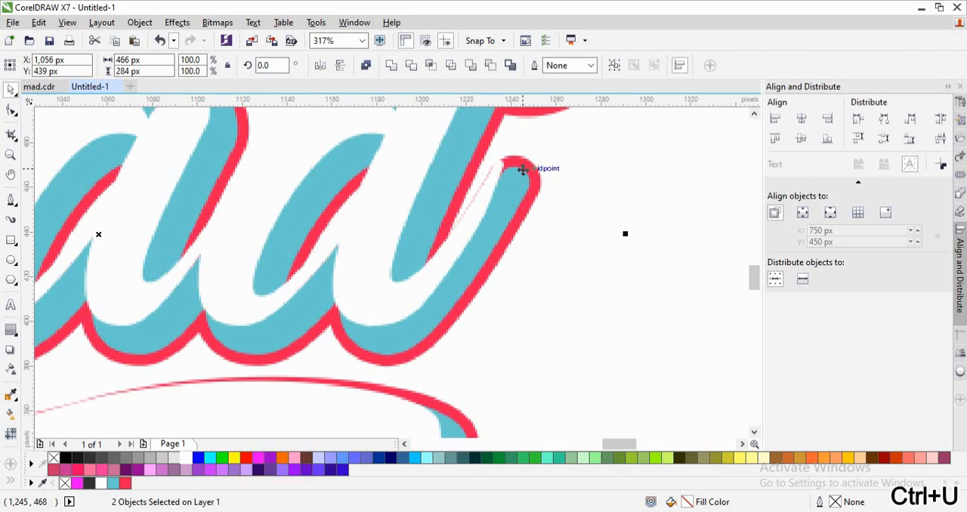
pyautogui.click(599, 196)
# - Delete excess nodes and reposition the remaining ones on the red contour inside the d's exit stroke to remove the thin red line
pyautogui.press('space')
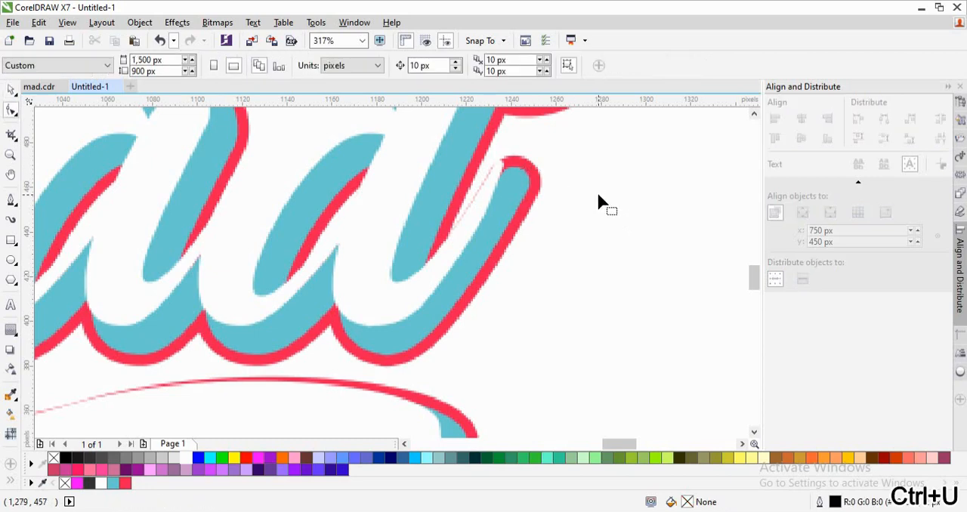
pyautogui.click(541, 183)
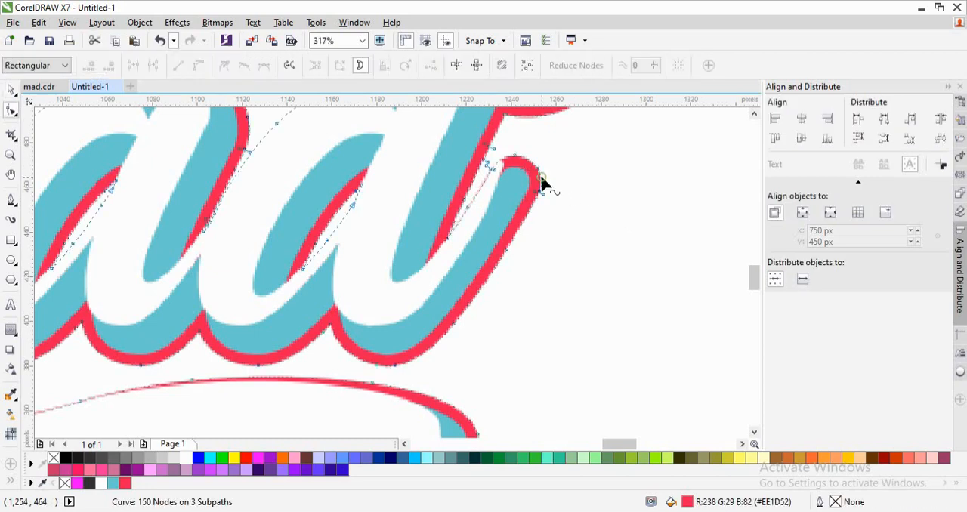
pyautogui.click(487, 167)
pyautogui.press('Delete')
pyautogui.moveTo(490, 171)
pyautogui.mouseDown()
pyautogui.moveTo(492, 179)
pyautogui.moveTo(489, 168)
pyautogui.mouseUp()
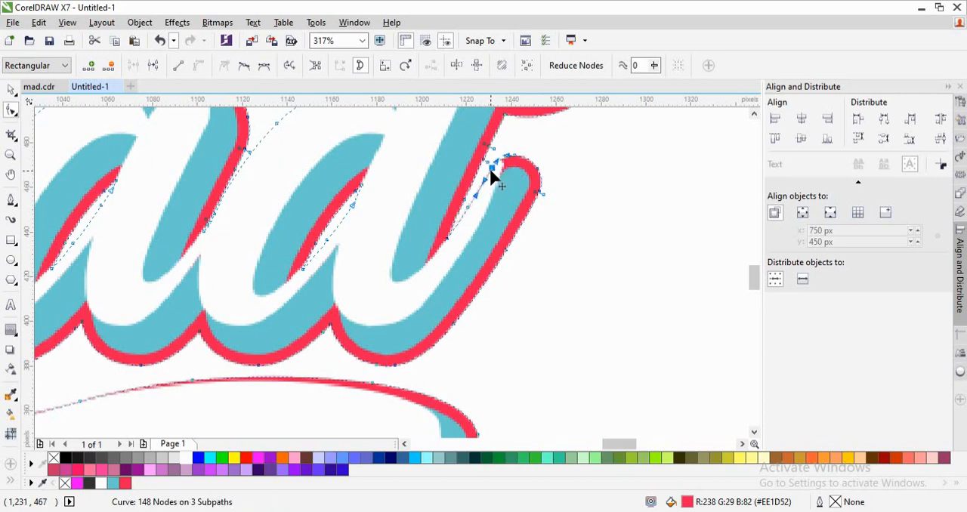
pyautogui.click(468, 208)
pyautogui.moveTo(470, 209); pyautogui.dragTo(477, 217)
pyautogui.moveTo(446, 247); pyautogui.dragTo(446, 257)
pyautogui.click(600, 200)
pyautogui.press('space')
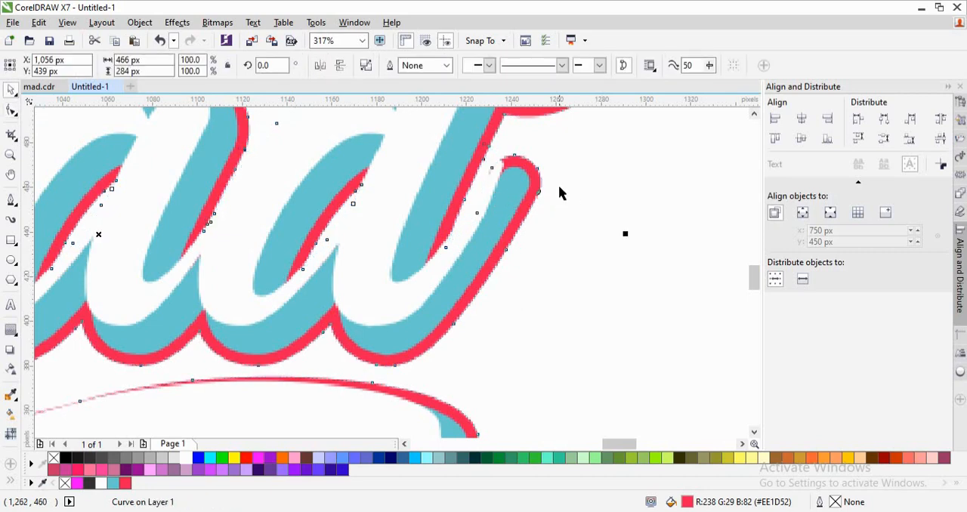
pyautogui.click(621, 163)
# - Shift the blue contour slightly up and nudge the red contour down and right to widen the red edge beneath the lettering
pyautogui.press('space')
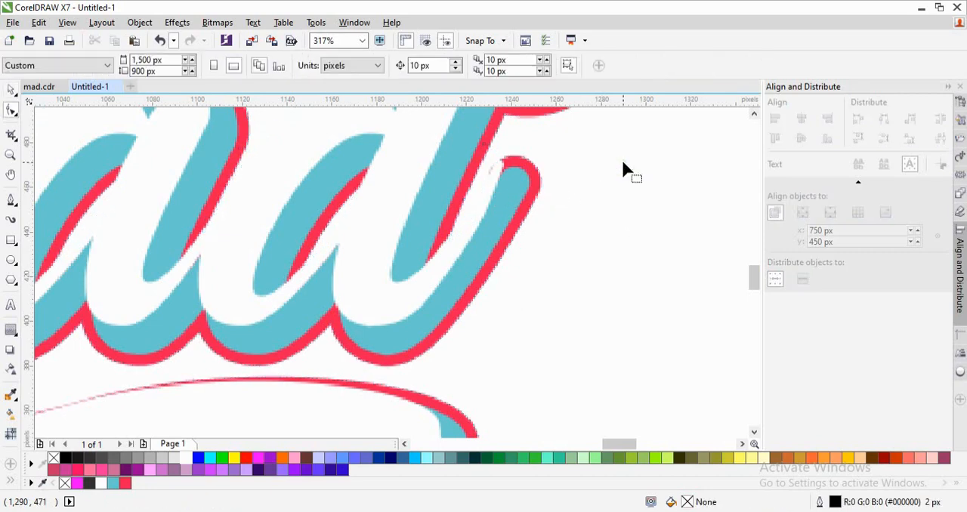
pyautogui.click(511, 185)
pyautogui.press('space')
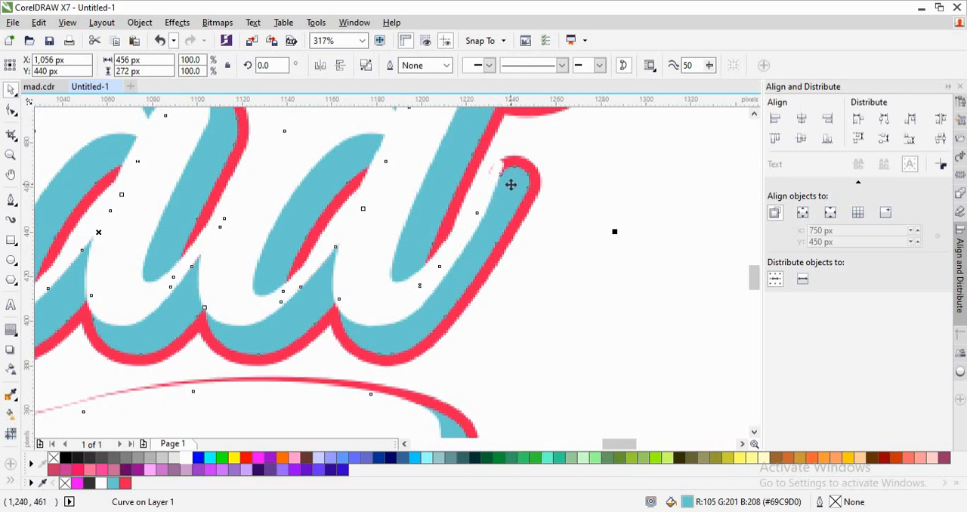
pyautogui.moveTo(511, 185); pyautogui.dragTo(525, 210)
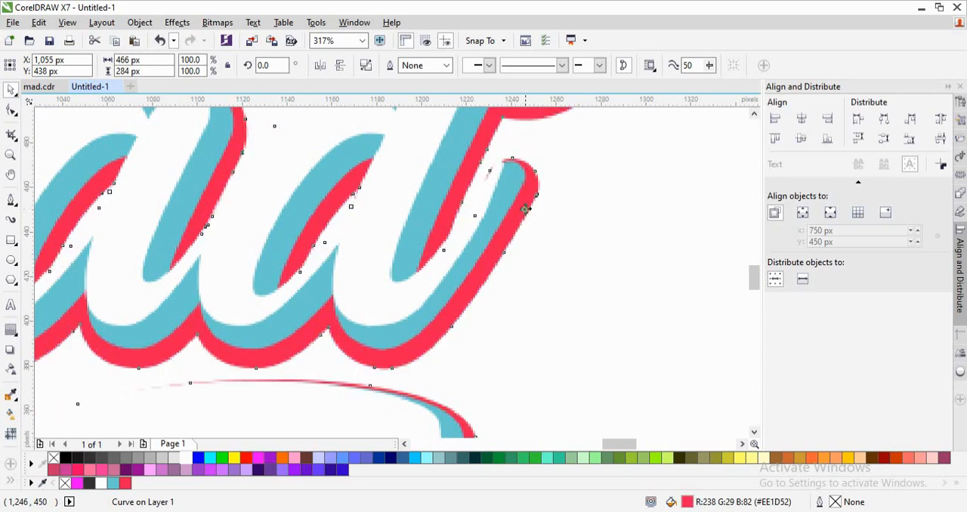
pyautogui.press('Right')
pyautogui.press('Right')
pyautogui.click(614, 197)
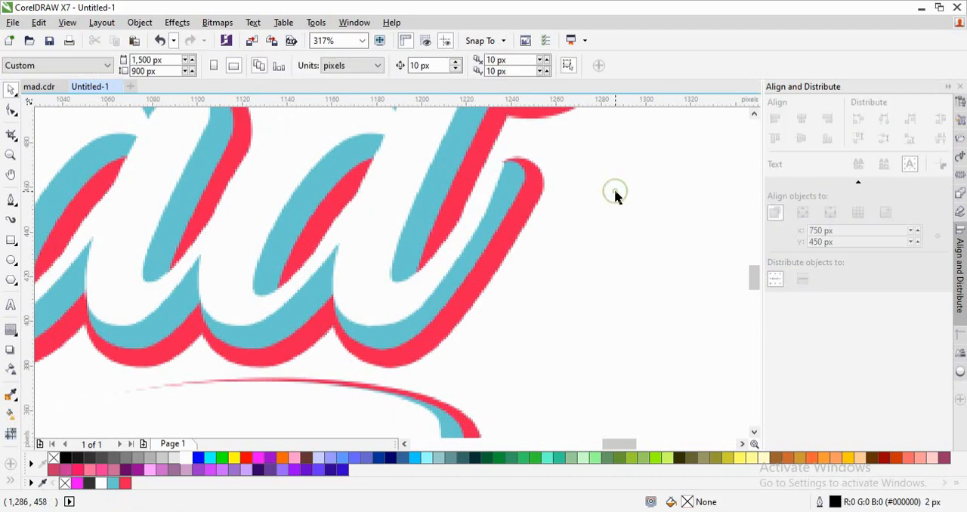
# - Break apart the dark-outlined Mad lettering and offset its white top layer slightly up and left over the dark contour
pyautogui.scroll(-3, 613, 196)
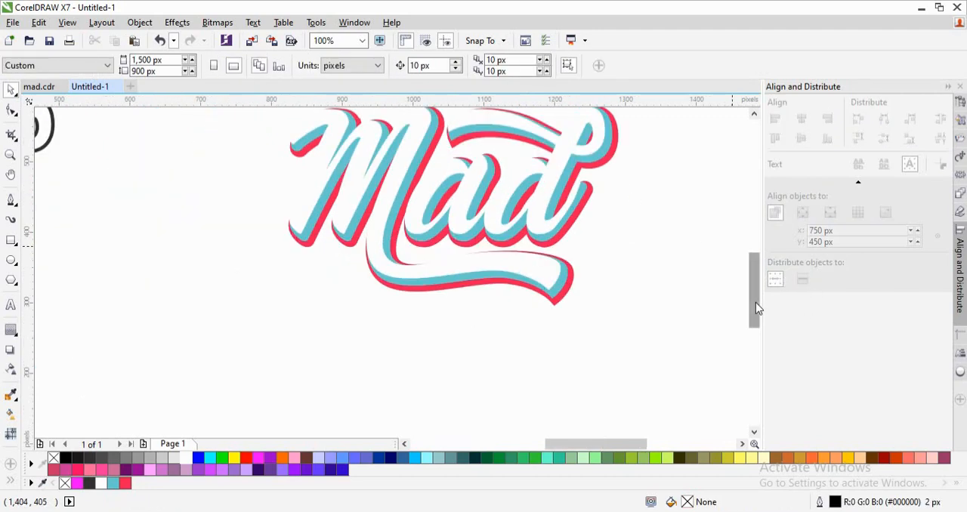
pyautogui.scroll(3, 755, 302)
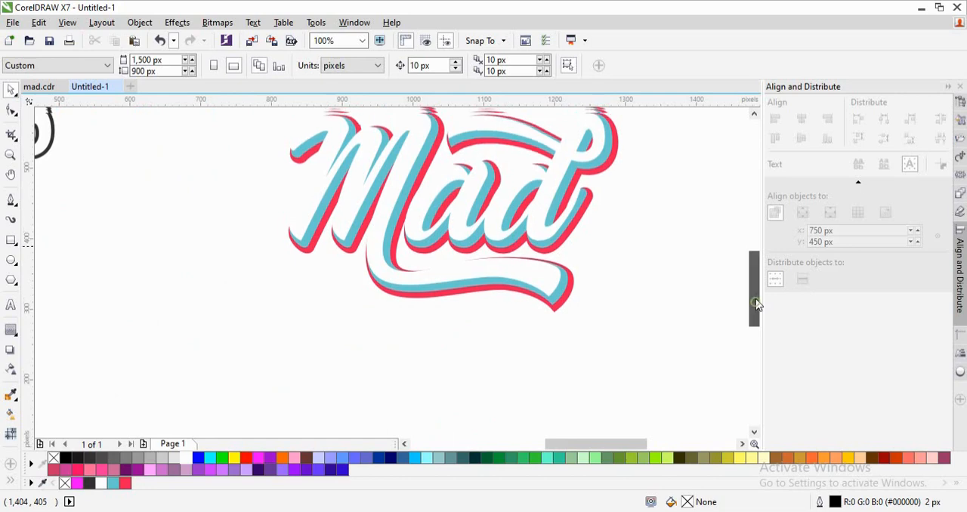
pyautogui.click(676, 276)
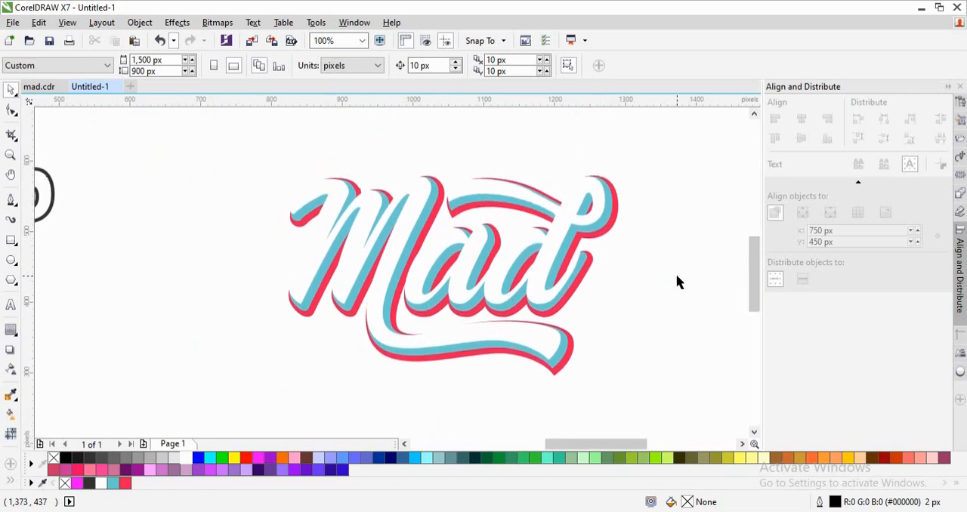
pyautogui.moveTo(611, 443); pyautogui.dragTo(551, 443)
pyautogui.click(575, 310)
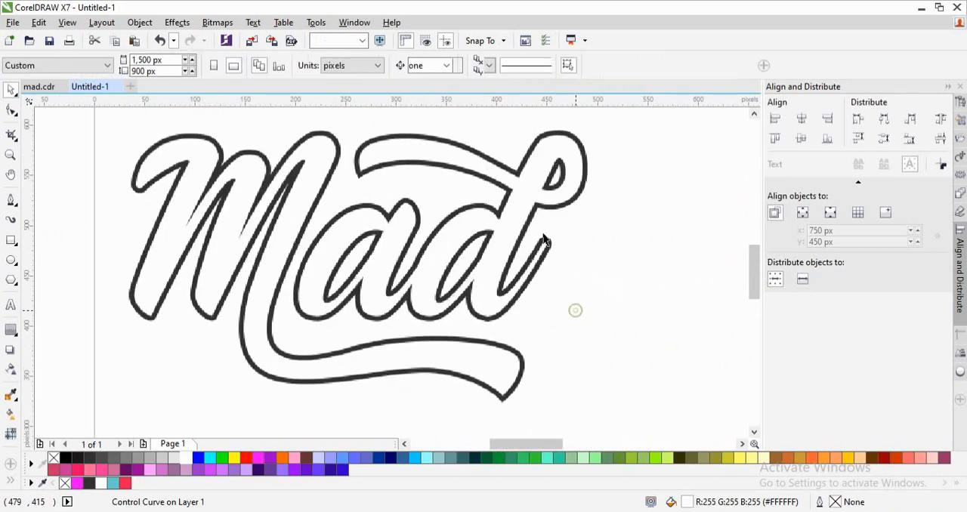
pyautogui.click(545, 240)
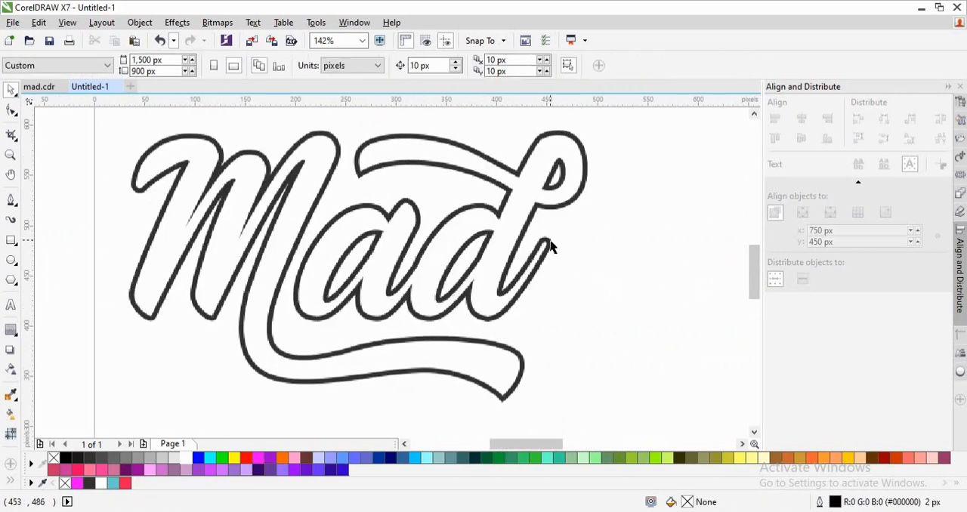
pyautogui.hotkey('ctrl', 'k')
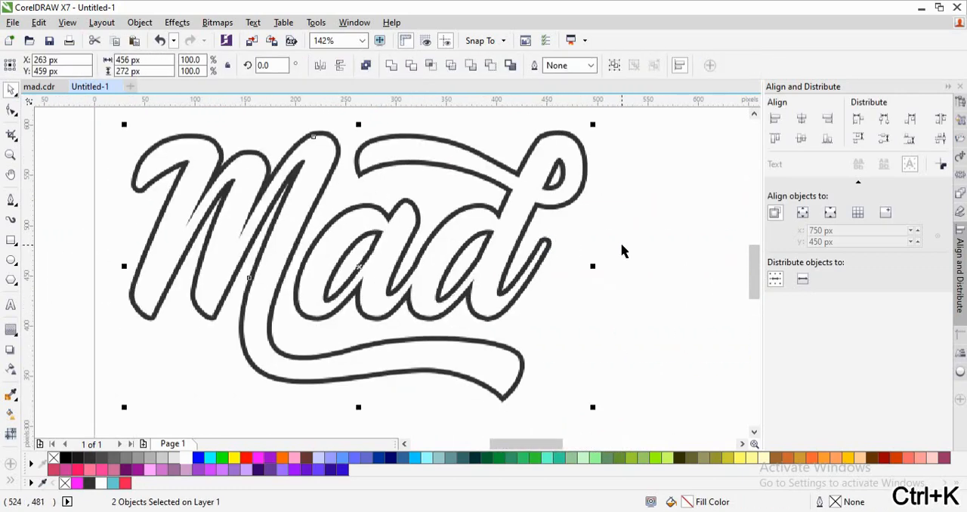
pyautogui.click(622, 250)
pyautogui.click(500, 263)
pyautogui.moveTo(495, 260); pyautogui.dragTo(495, 258)
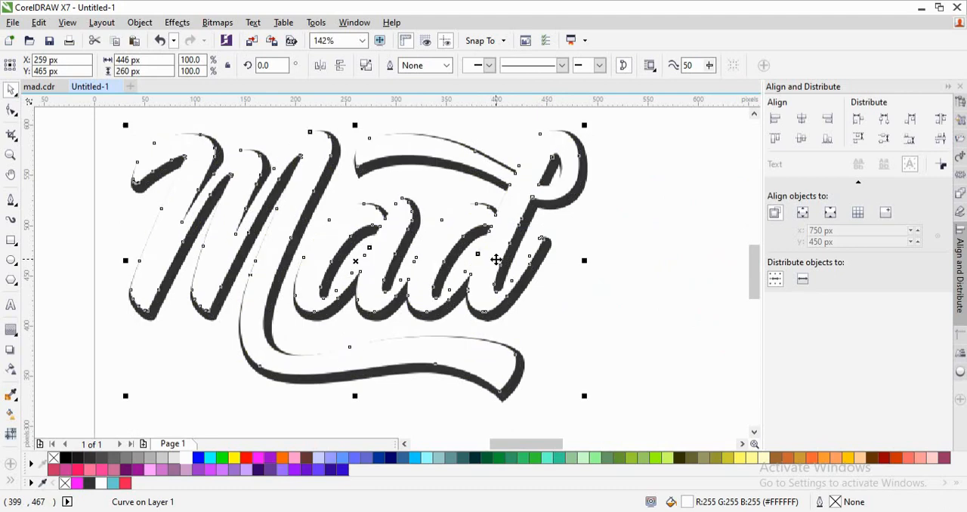
# - Recolour the dark contour behind the separate white lettering, trying blue and settling on red #EE1D52
pyautogui.click(631, 250)
pyautogui.click(526, 280)
pyautogui.click(112, 483)
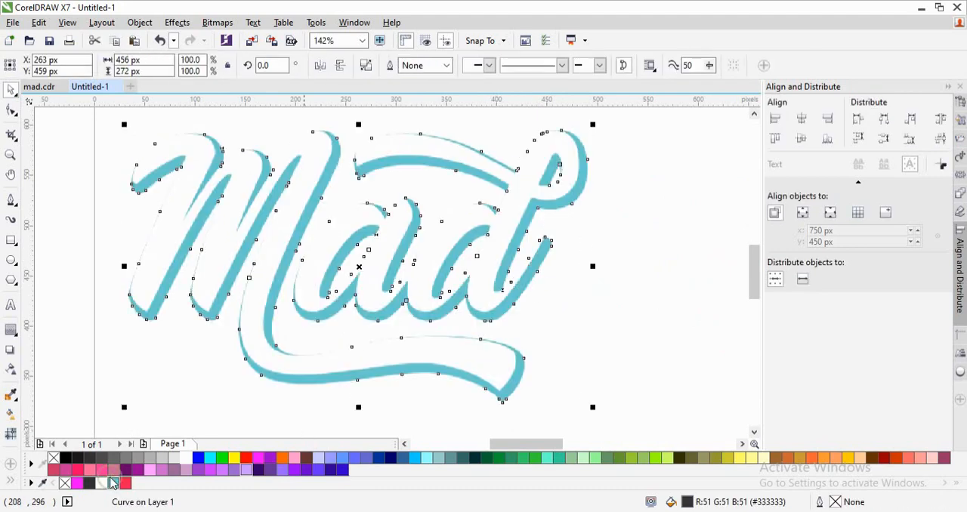
pyautogui.click(124, 484)
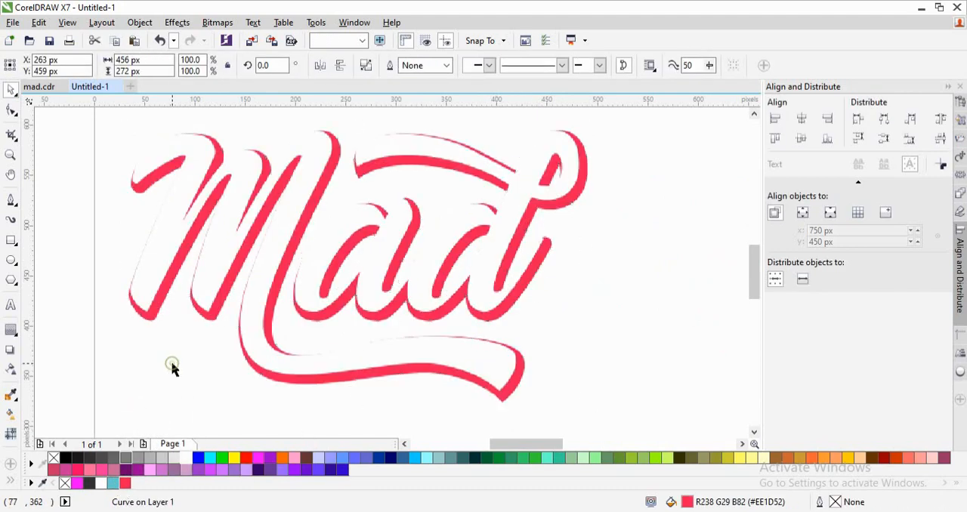
pyautogui.click(173, 368)
# - Raise the white lettering over the single red contour slightly, to a Y position of 467 px
pyautogui.scroll(-2, 173, 368)
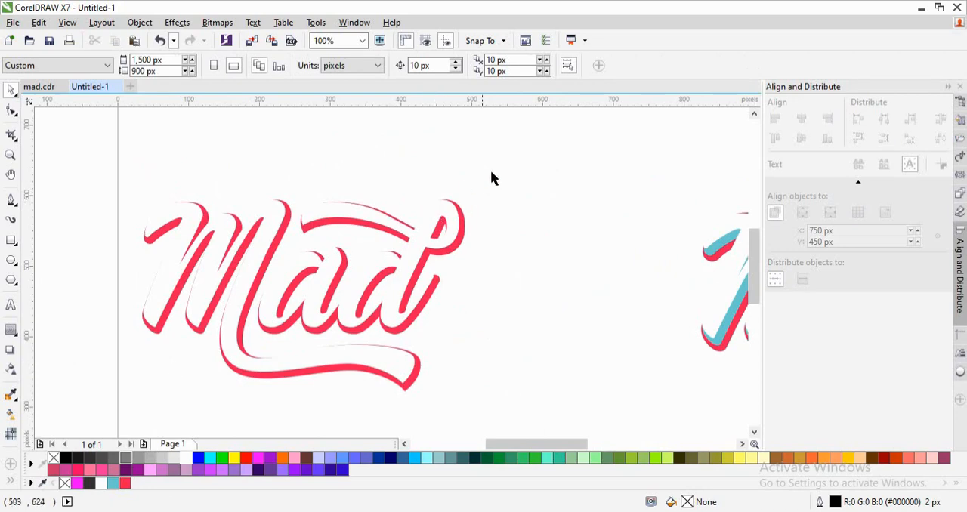
pyautogui.moveTo(257, 302); pyautogui.dragTo(117, 411)
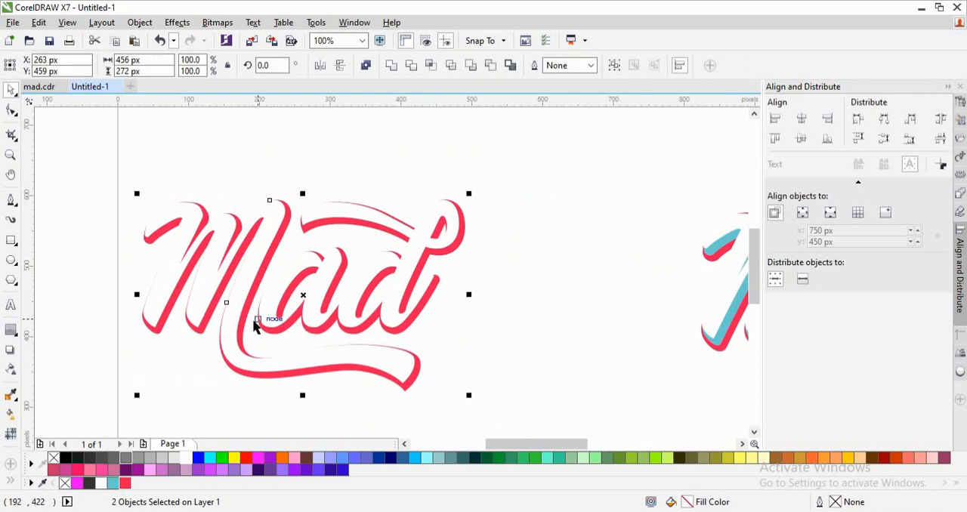
pyautogui.press('Escape')
pyautogui.moveTo(144, 201); pyautogui.dragTo(477, 353)
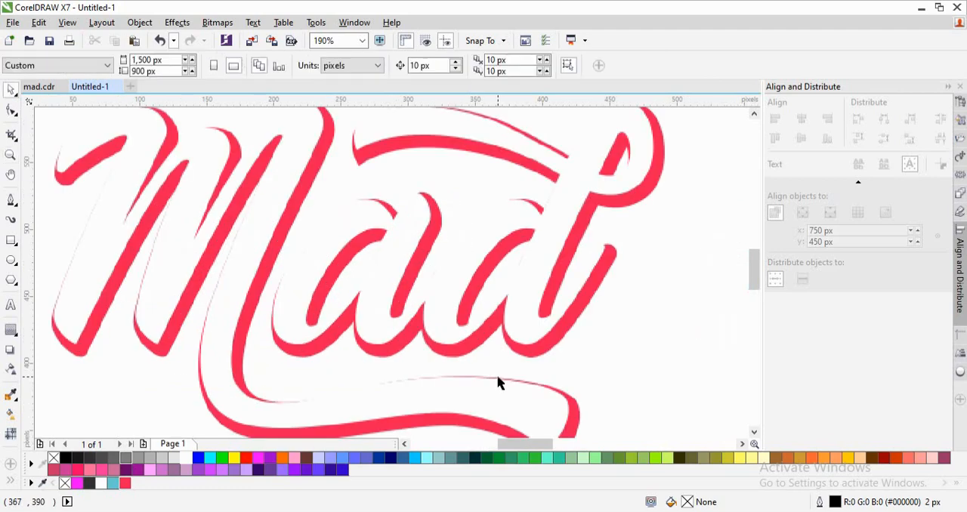
pyautogui.moveTo(440, 400); pyautogui.dragTo(440, 397)
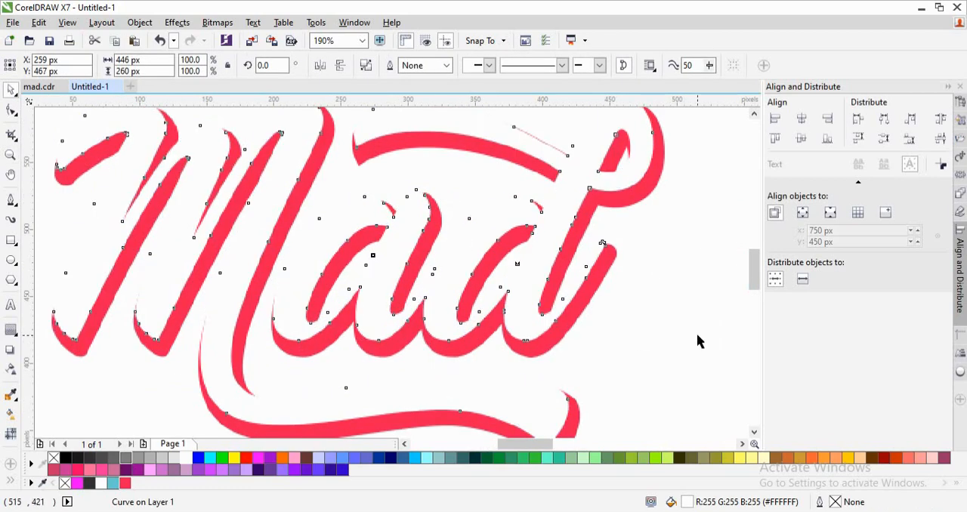
pyautogui.click(697, 334)
# - Move a node and curve handle on the red contour above the d's upper swash inward to hide the thin red line
pyautogui.scroll(-1, 697, 335)
pyautogui.press('F2')
pyautogui.moveTo(661, 210); pyautogui.dragTo(567, 263)
pyautogui.click(352, 361)
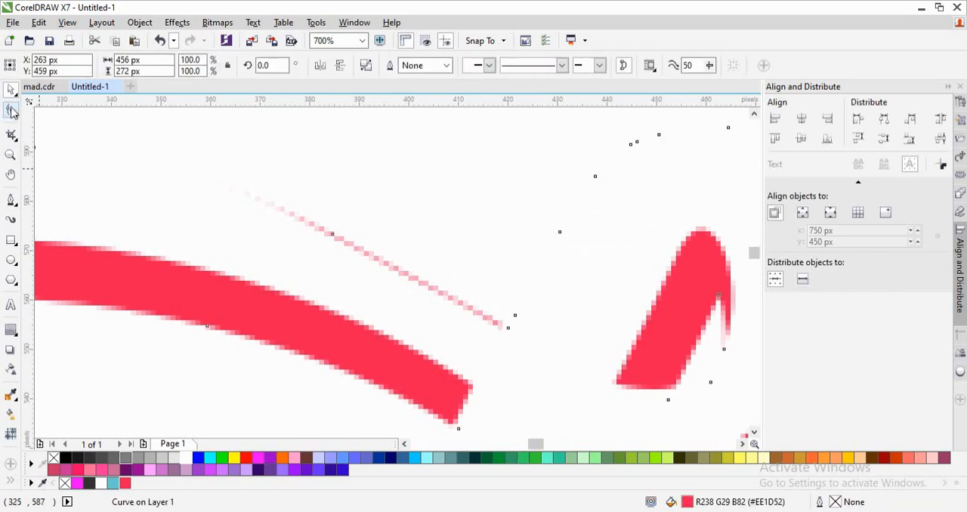
pyautogui.click(11, 111)
pyautogui.moveTo(387, 261); pyautogui.dragTo(386, 272)
pyautogui.moveTo(333, 234); pyautogui.dragTo(324, 240)
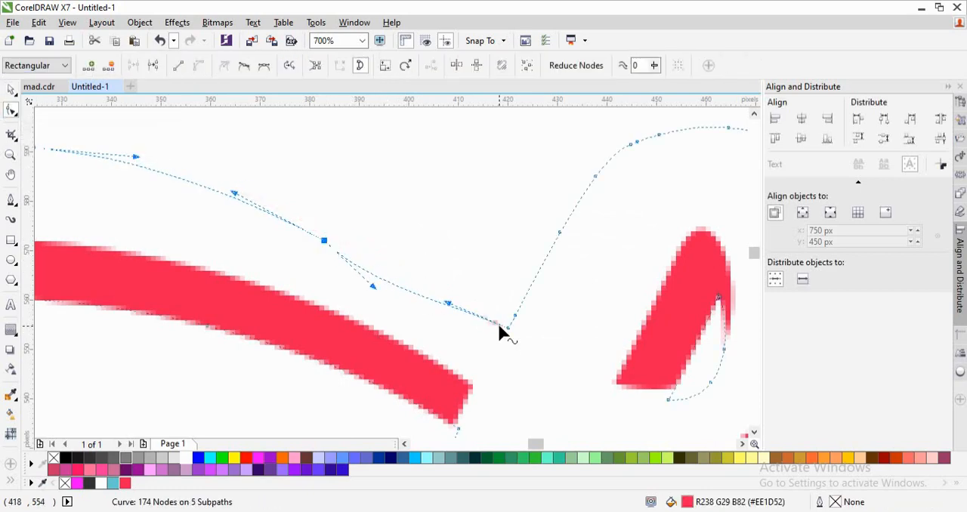
pyautogui.moveTo(446, 304); pyautogui.dragTo(474, 338)
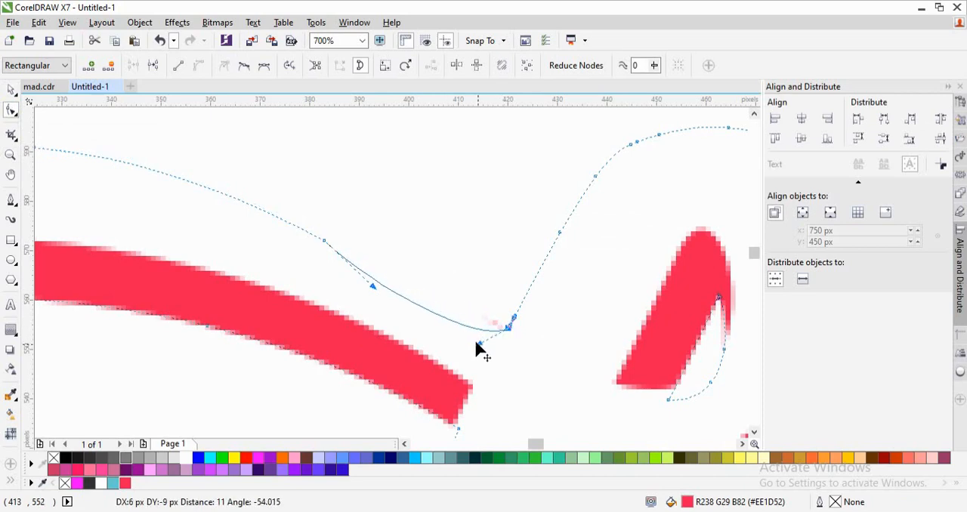
pyautogui.press('space')
pyautogui.scroll(-2, 475, 348)
pyautogui.scroll(-2, 475, 348)
pyautogui.click(606, 330)
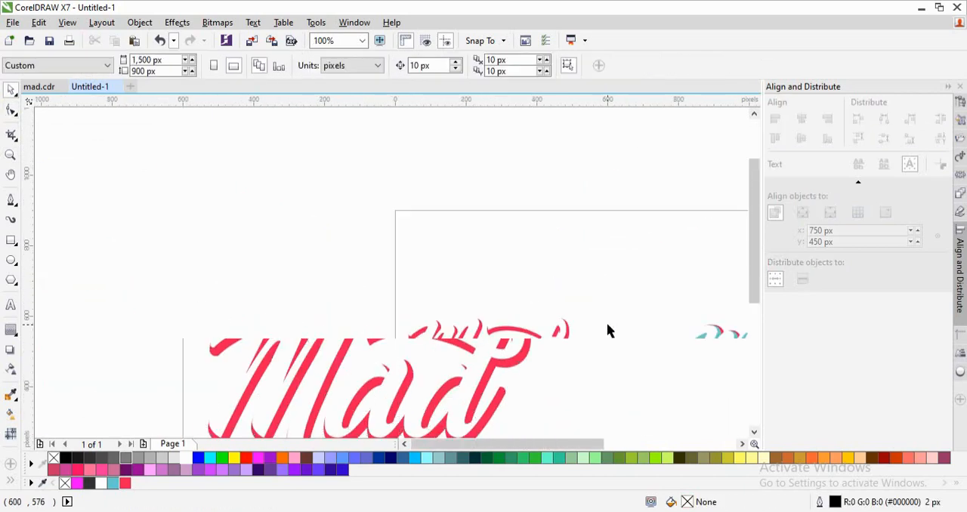
# - Duplicate the white and red Mad lettering and place the copy beside the original, outside the page's left edge
pyautogui.scroll(-1, 608, 330)
pyautogui.moveTo(583, 322); pyautogui.dragTo(370, 425)
pyautogui.hotkey('ctrl', 'c')
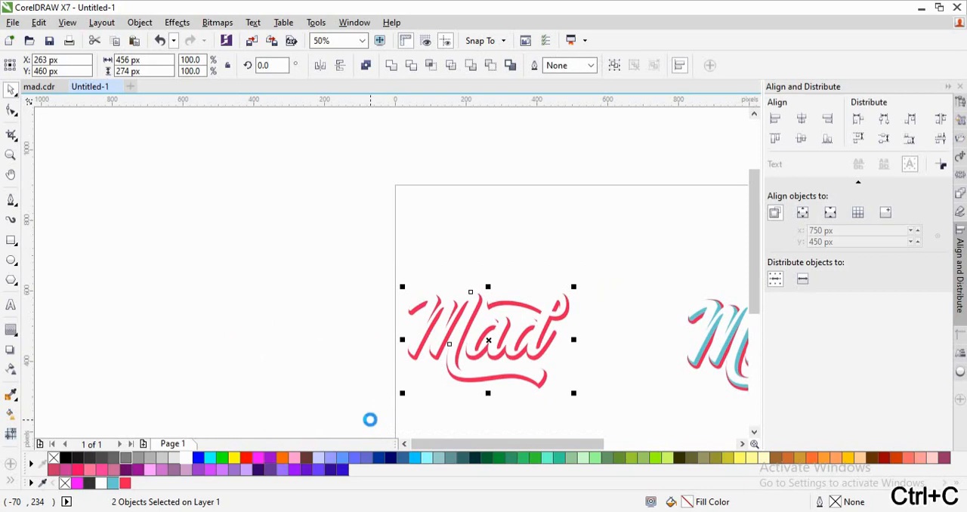
pyautogui.hotkey('ctrl', 'v')
pyautogui.moveTo(490, 342); pyautogui.dragTo(244, 294)
pyautogui.click(306, 335)
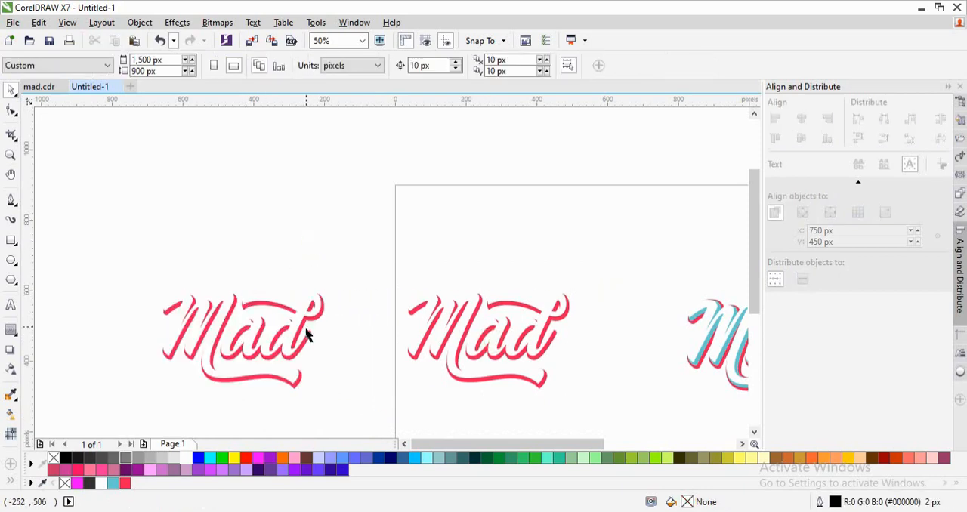
# - Fill the duplicated lettering's contour with the blue used in the layered version
pyautogui.click(312, 340)
pyautogui.click(113, 483)
pyautogui.click(118, 345)
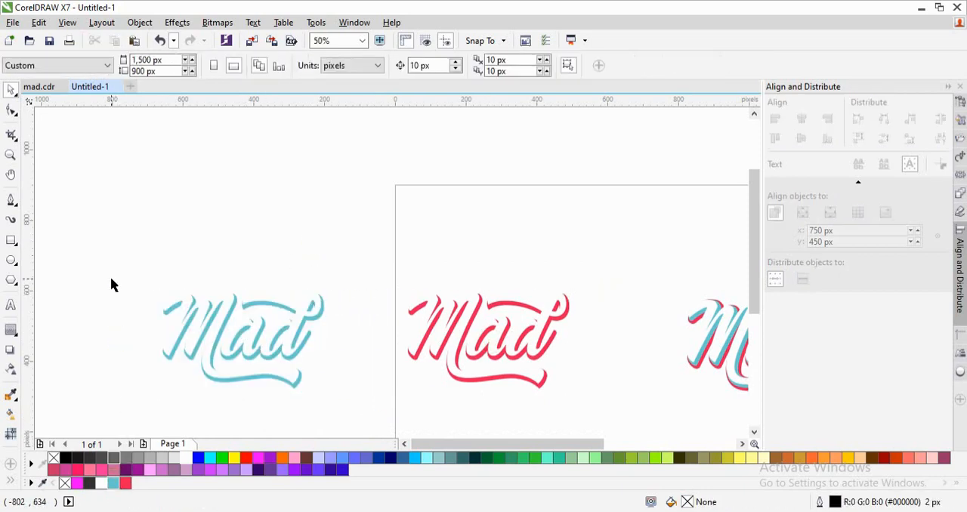
# - Group the white and blue lettering layers and move the group onto the page above the red version
pyautogui.moveTo(113, 282); pyautogui.dragTo(377, 417)
pyautogui.moveTo(438, 446); pyautogui.dragTo(468, 446)
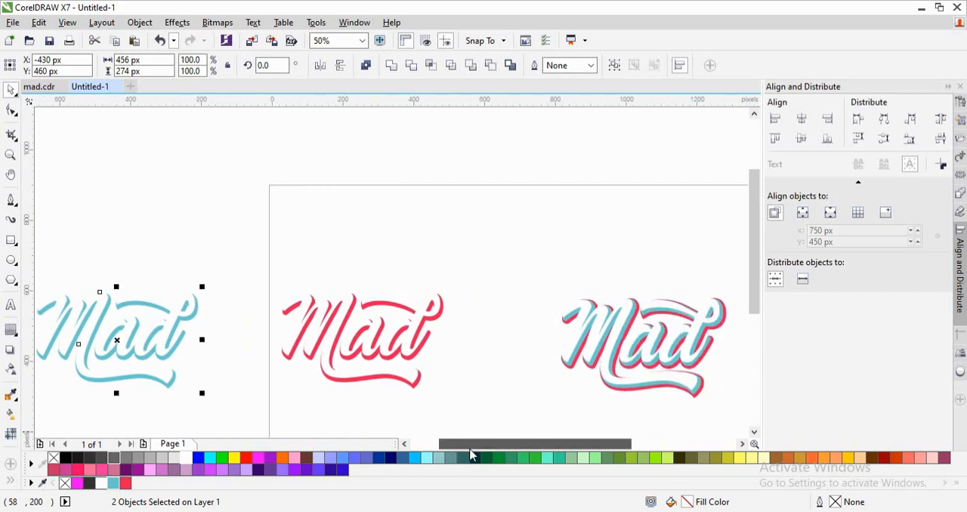
pyautogui.click(527, 259)
pyautogui.moveTo(243, 251); pyautogui.dragTo(72, 427)
pyautogui.hotkey('ctrl', 'g')
pyautogui.moveTo(189, 335); pyautogui.dragTo(442, 237)
# - Group the red version's layers and space the red and blue versions apart vertically beside the layered lettering
pyautogui.moveTo(317, 279); pyautogui.dragTo(550, 409)
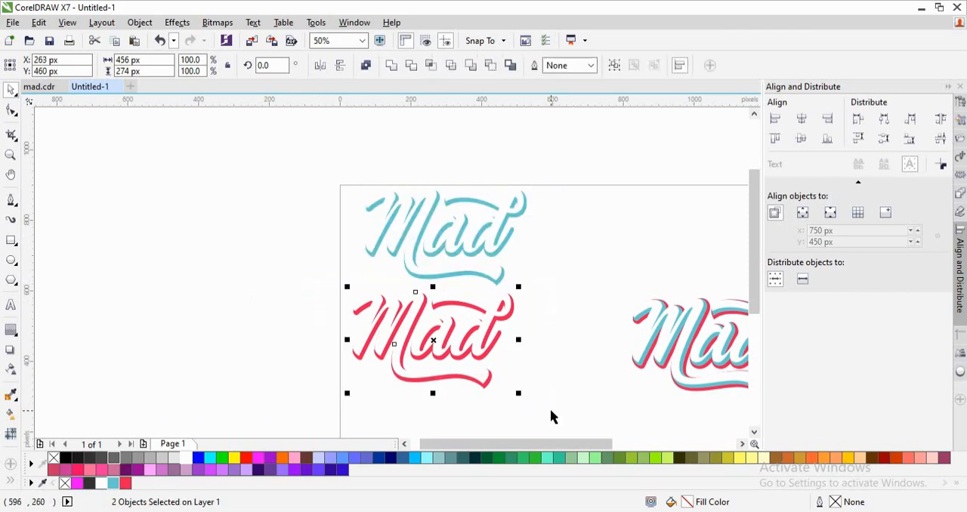
pyautogui.hotkey('ctrl', 'g')
pyautogui.press('F4')
pyautogui.scroll(-1, 663, 263)
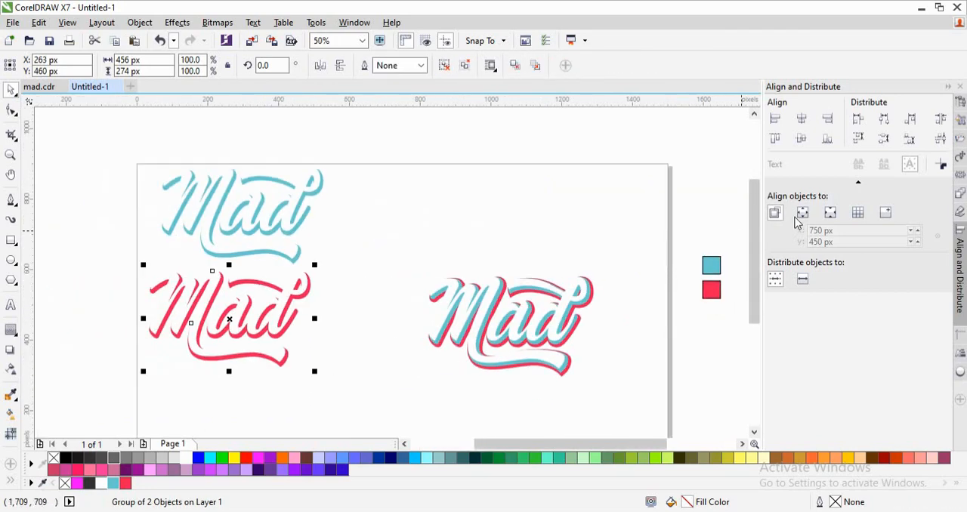
pyautogui.moveTo(753, 236); pyautogui.dragTo(753, 255)
pyautogui.moveTo(227, 268); pyautogui.dragTo(281, 345)
pyautogui.moveTo(252, 176); pyautogui.dragTo(294, 218)
pyautogui.click(520, 204)
# - Delete the blue and red colour sample squares outside the page
pyautogui.moveTo(731, 200); pyautogui.dragTo(597, 401)
pyautogui.press('Delete')
pyautogui.press('F4')
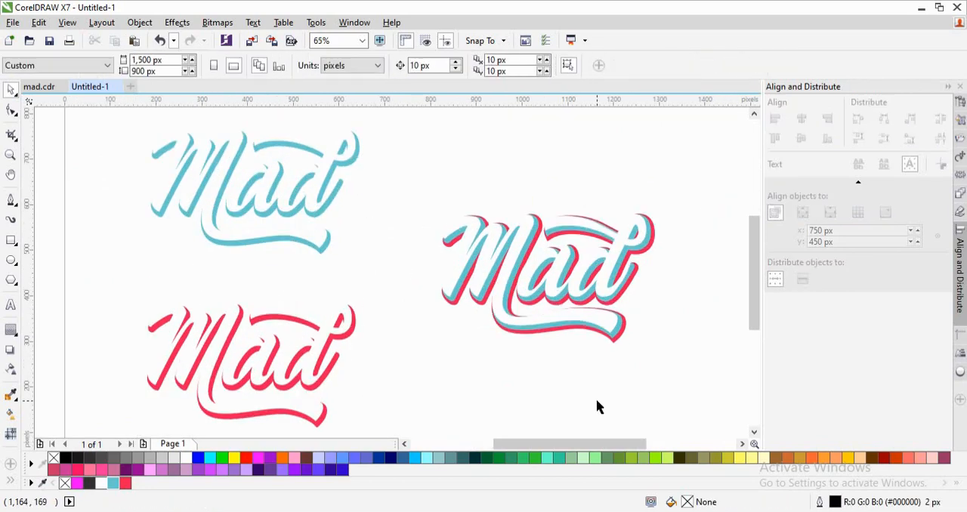
# - Move two nodes on the red contour of the M's lower swash inward to shorten the thin line along its upper edge
pyautogui.press('z')
pyautogui.moveTo(623, 306); pyautogui.dragTo(516, 339)
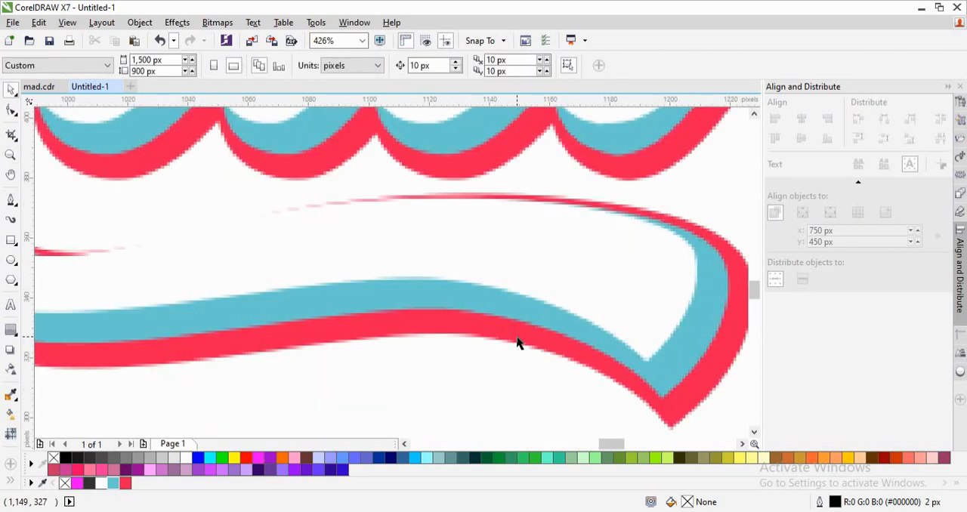
pyautogui.click(709, 239)
pyautogui.press('F10')
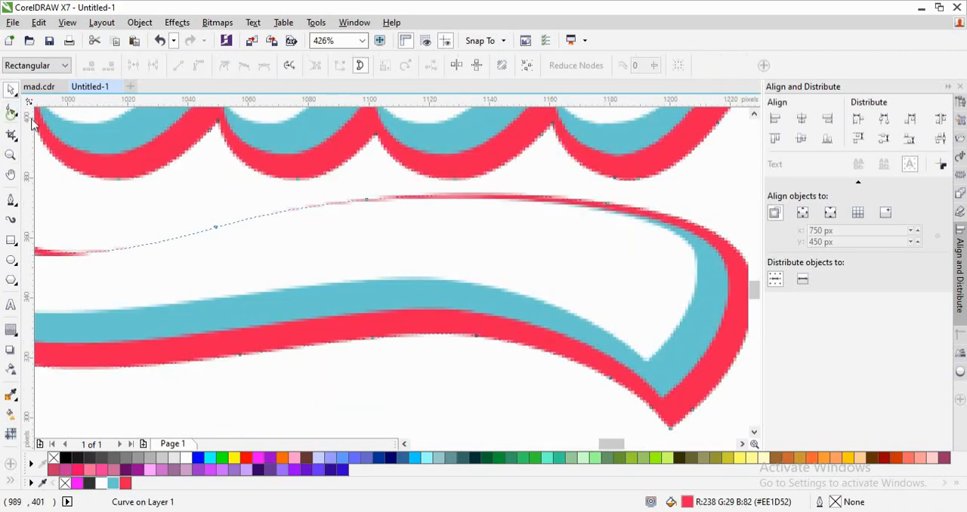
pyautogui.click(216, 227)
pyautogui.moveTo(218, 234); pyautogui.dragTo(366, 209)
pyautogui.press('space')
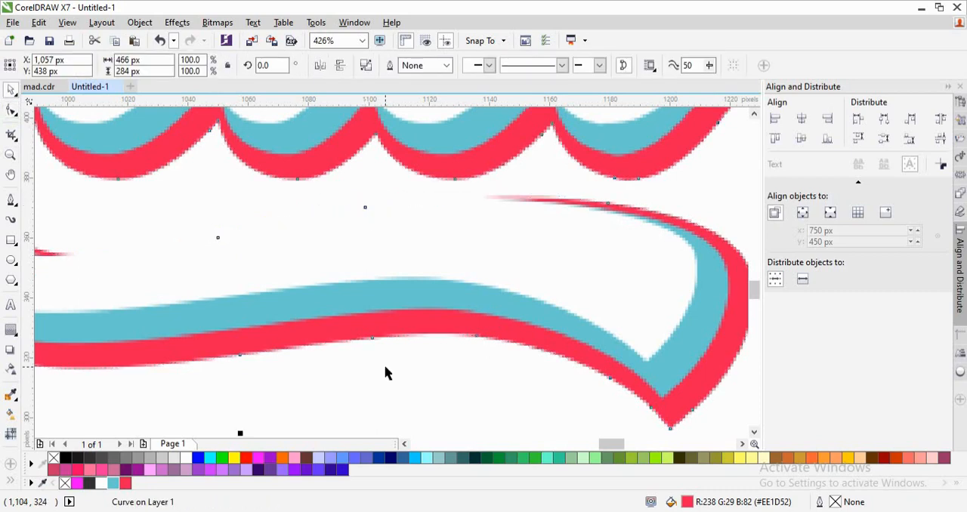
pyautogui.click(384, 370)
pyautogui.scroll(-5, 385, 372)
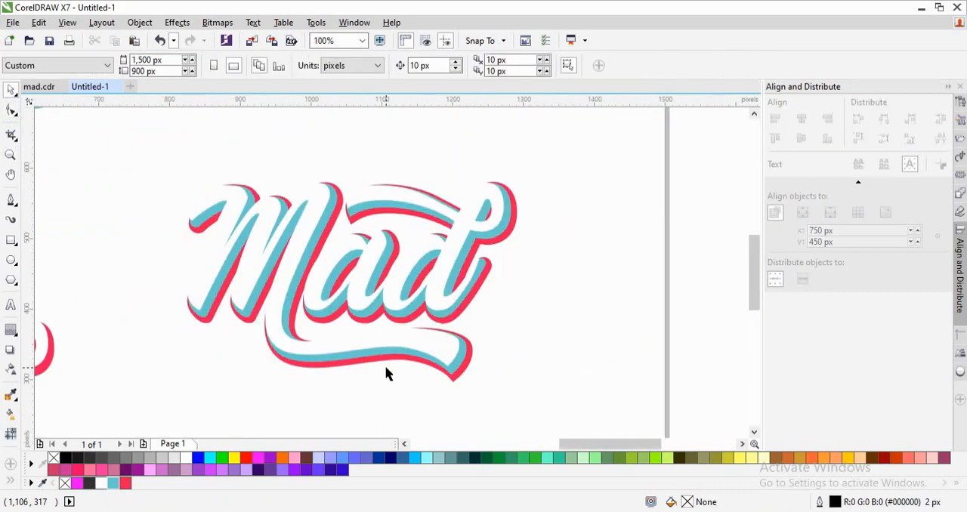
pyautogui.scroll(-1, 385, 373)
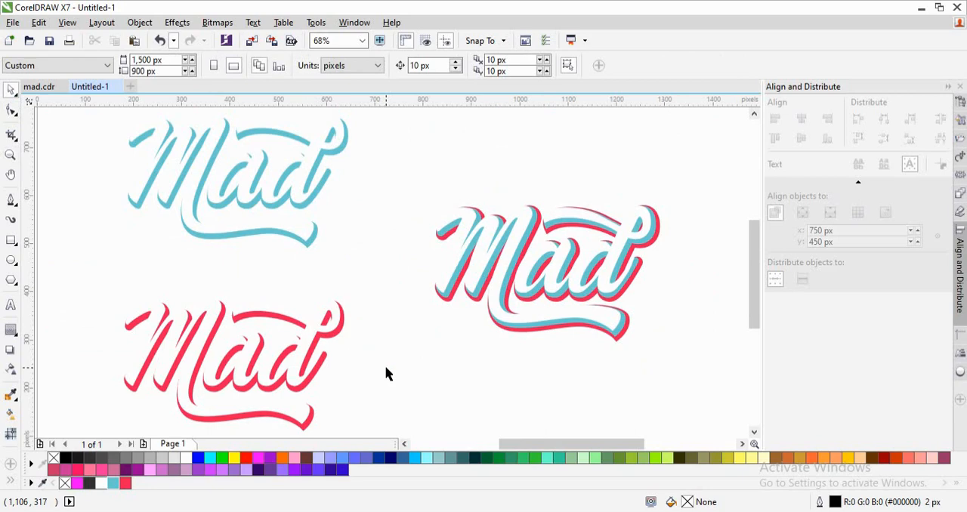